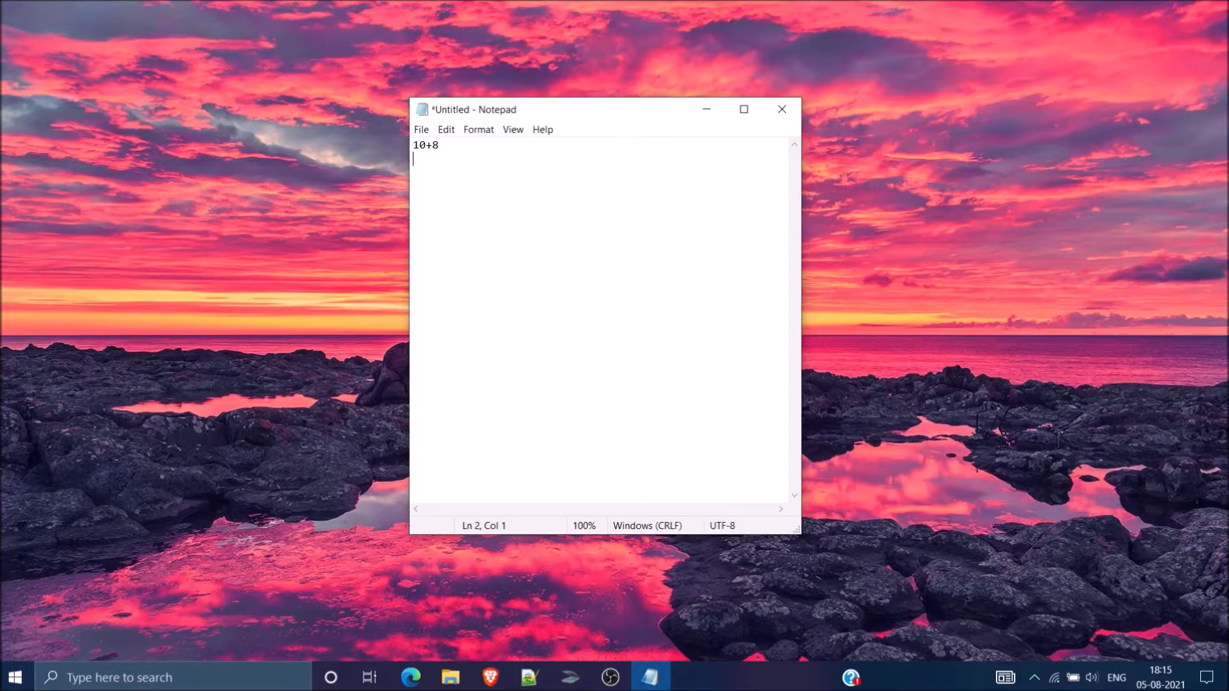
Step: Search the installed apps for "python" and launch the Python 3.8 (32-bit) interpreter
key(super)
text(python)
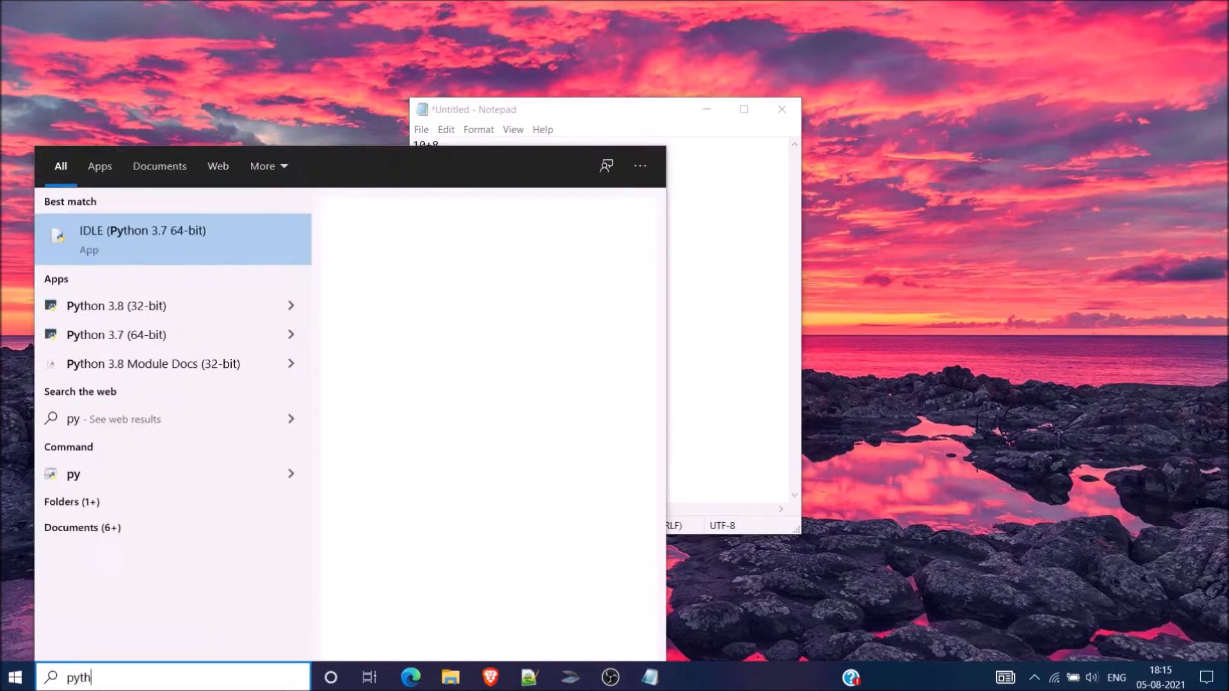
key(Down)
key(Down)
key(Down)
key(Down)
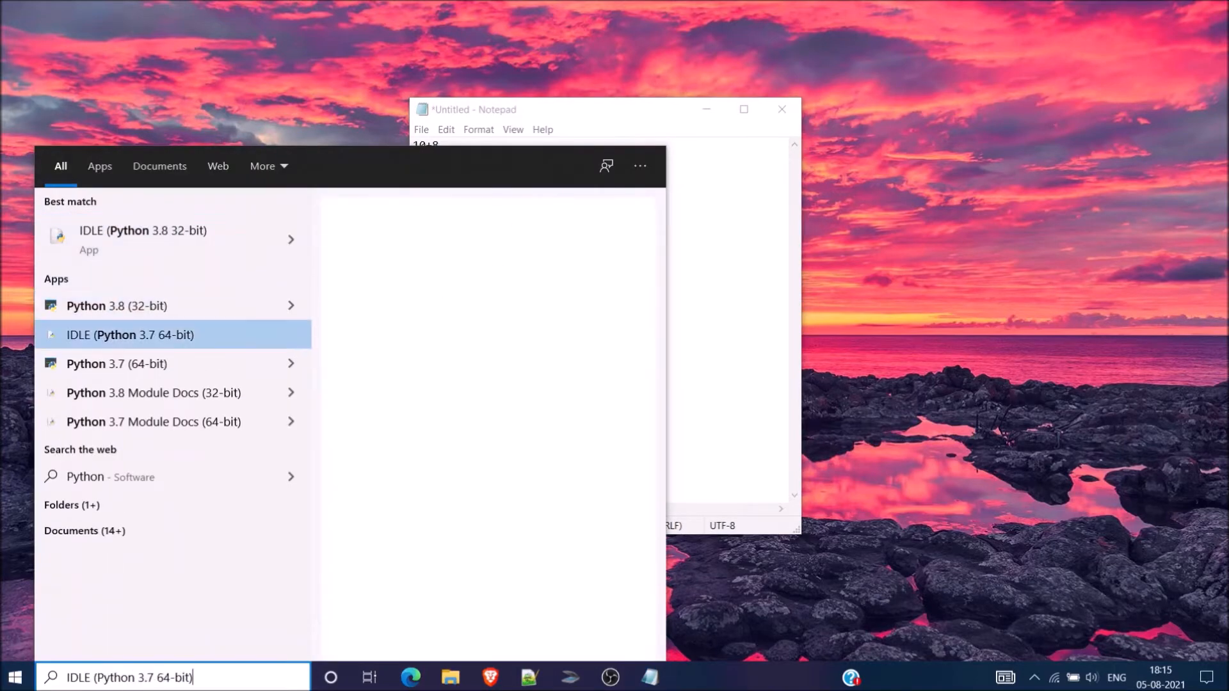
key(Up)
key(Up)
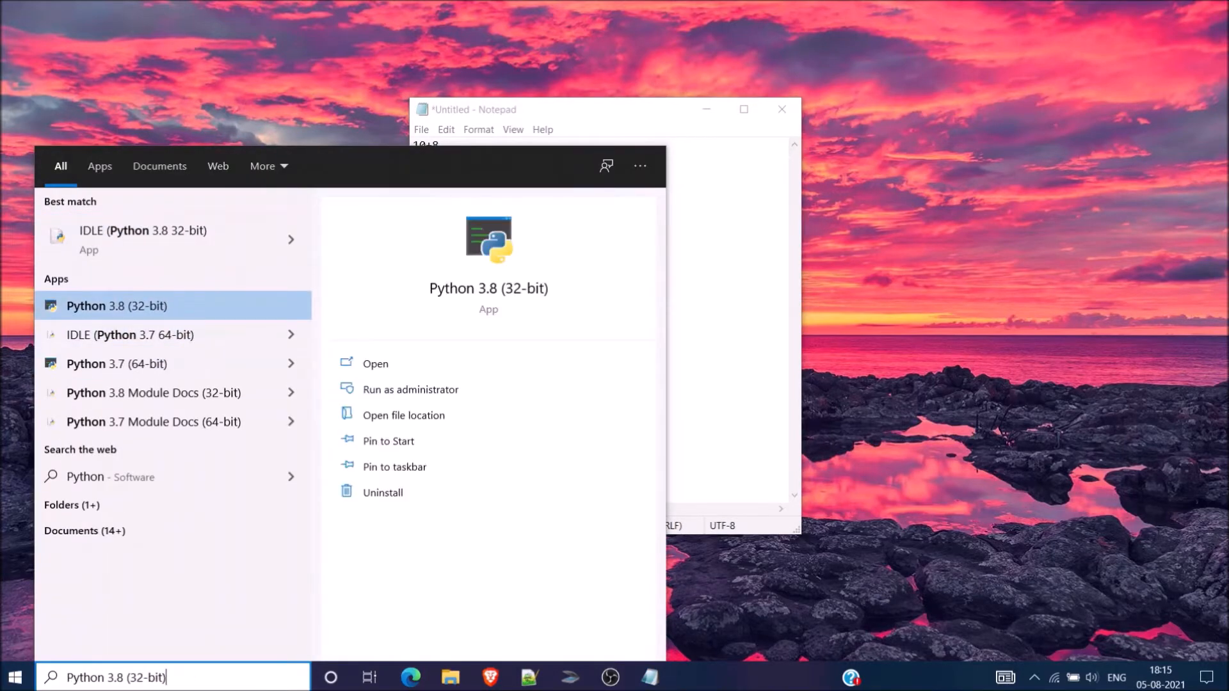
key(Return)
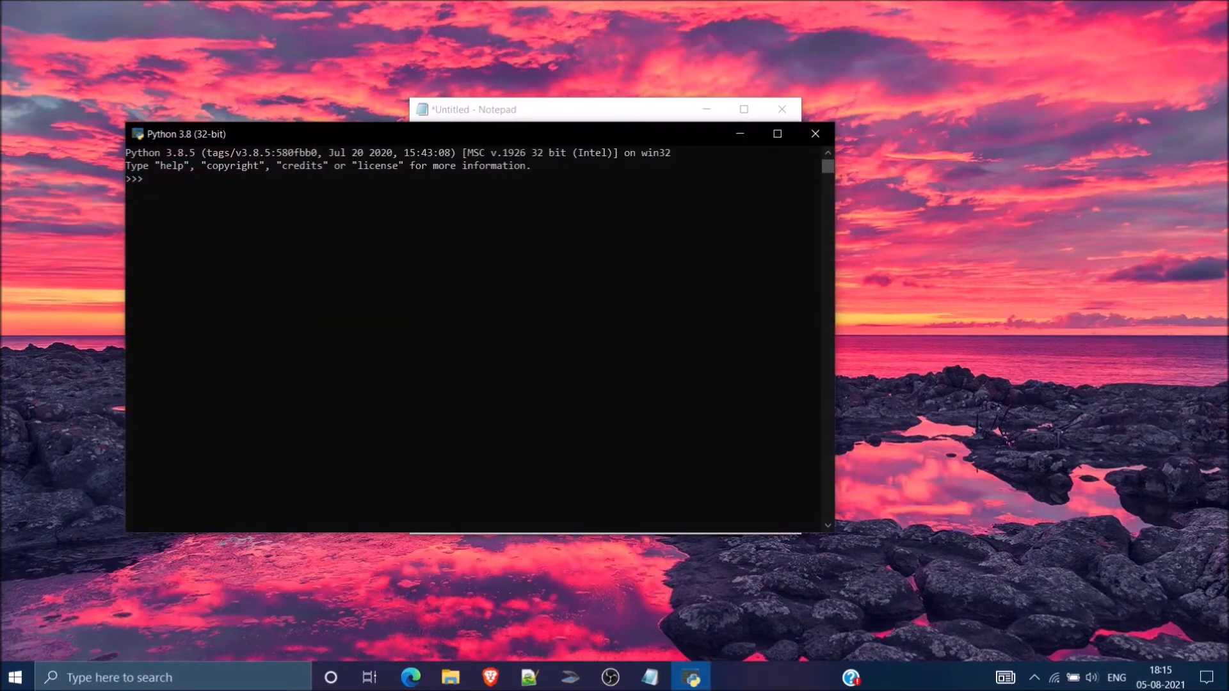
Step: Evaluate 10+8 in the Python 3.8 console, enlarge the console text and highlight the result
text(10+8)
key(Return)
ctrl+scroll(480, 339, up, 2)
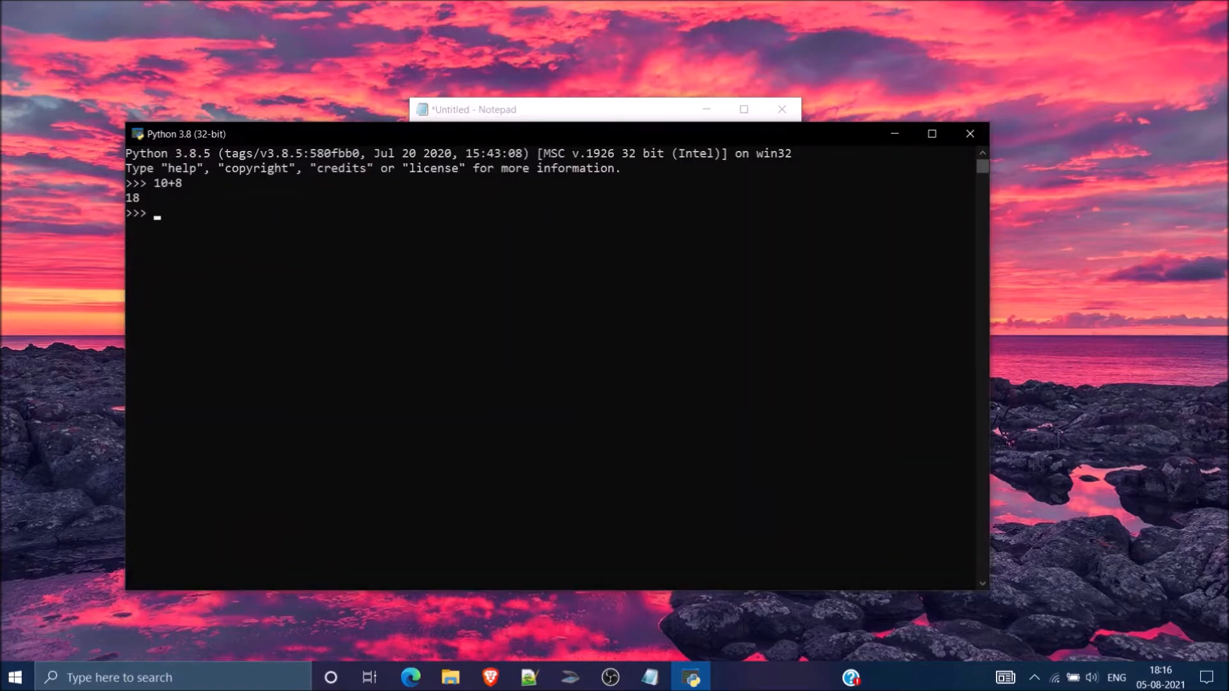
drag(128, 198, 158, 200)
click(200, 212)
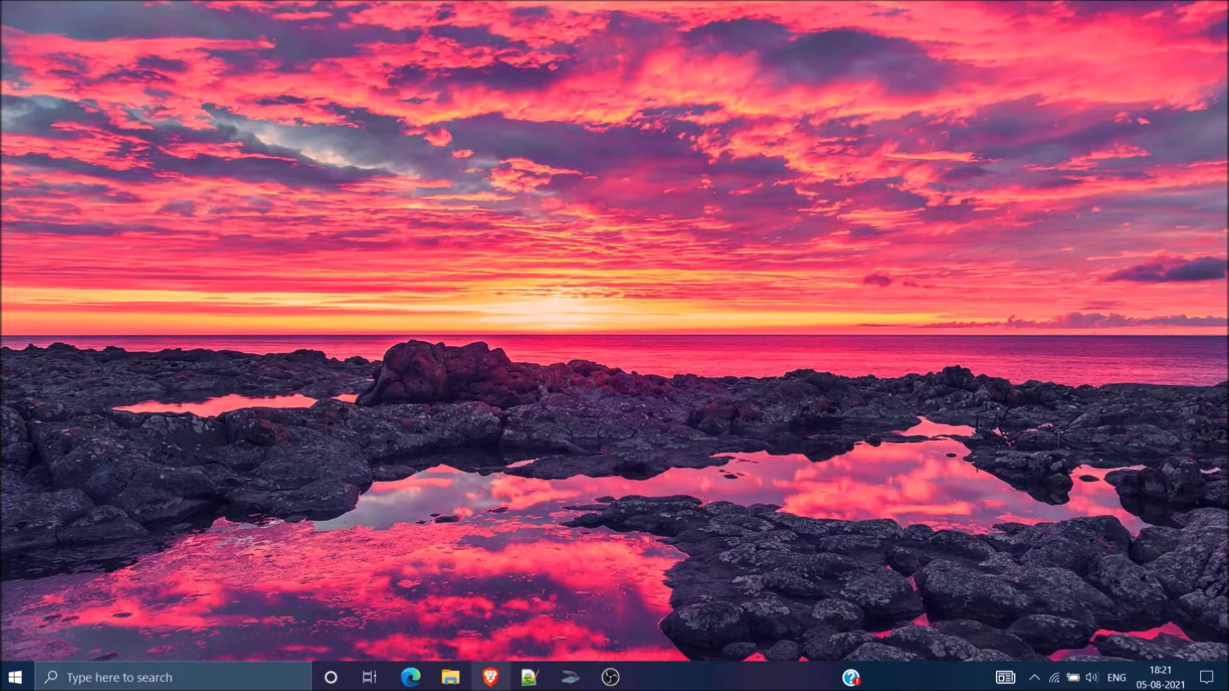
Step: Switch to the Brave browser and download the Python 3.9.6 installer for Windows from the python.org downloads page
click(490, 678)
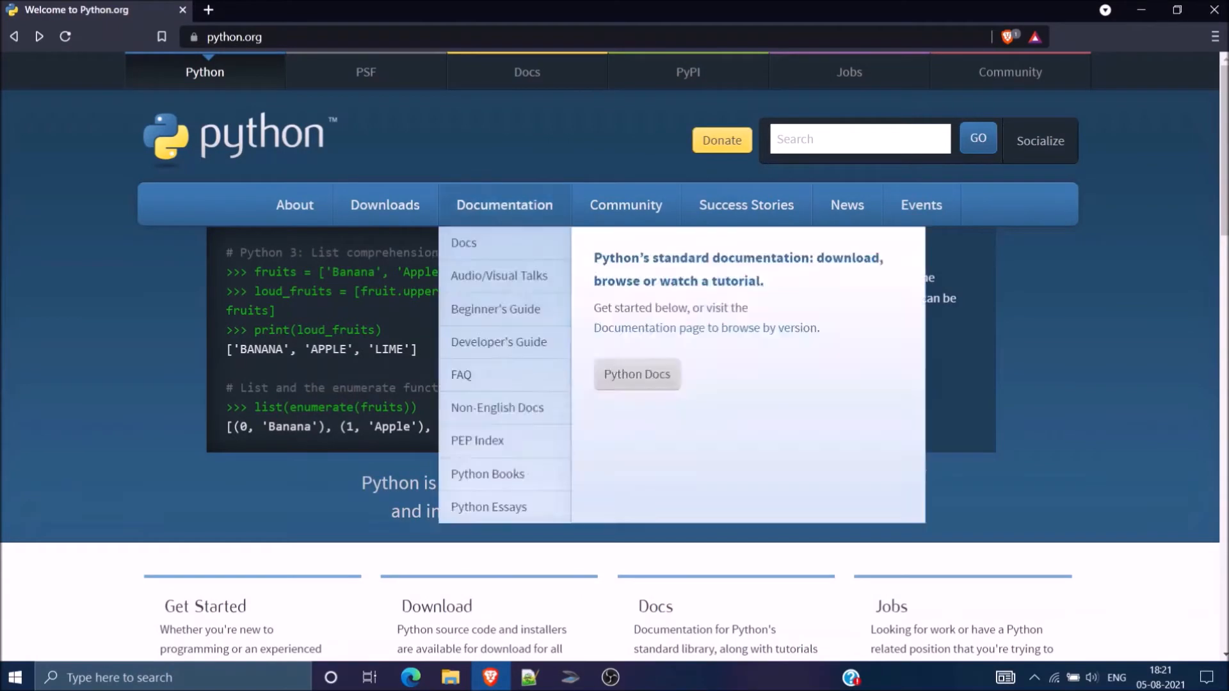
click(385, 204)
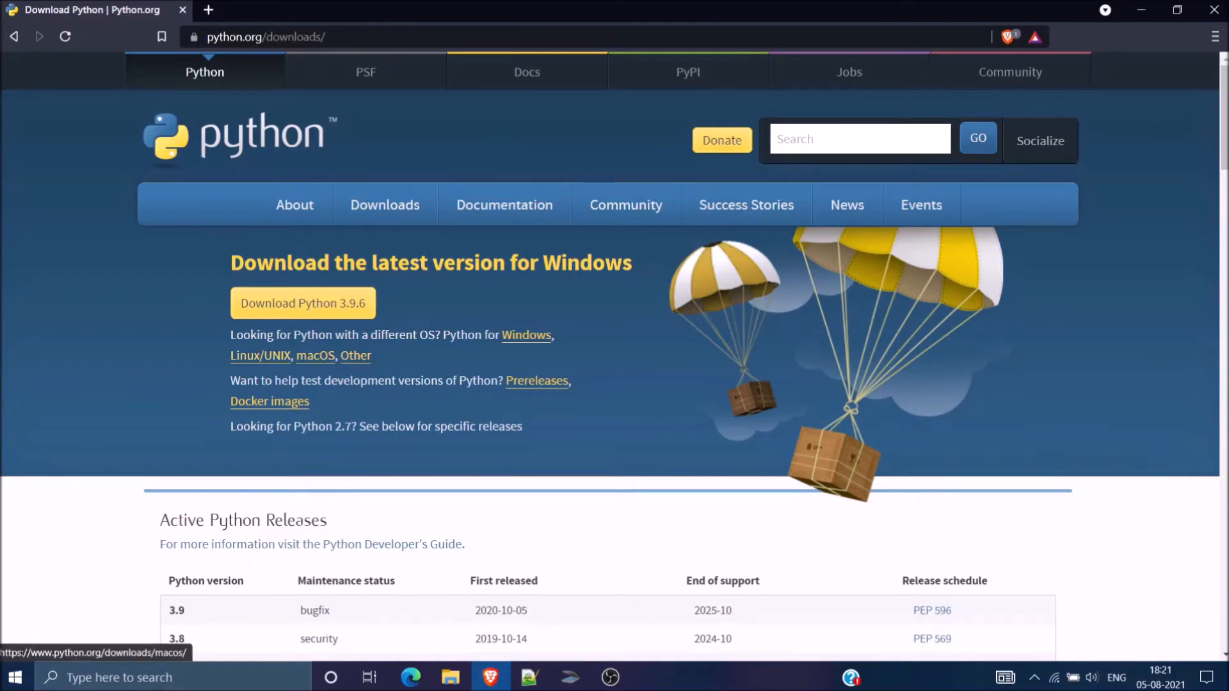
scroll(537, 380, down, 1)
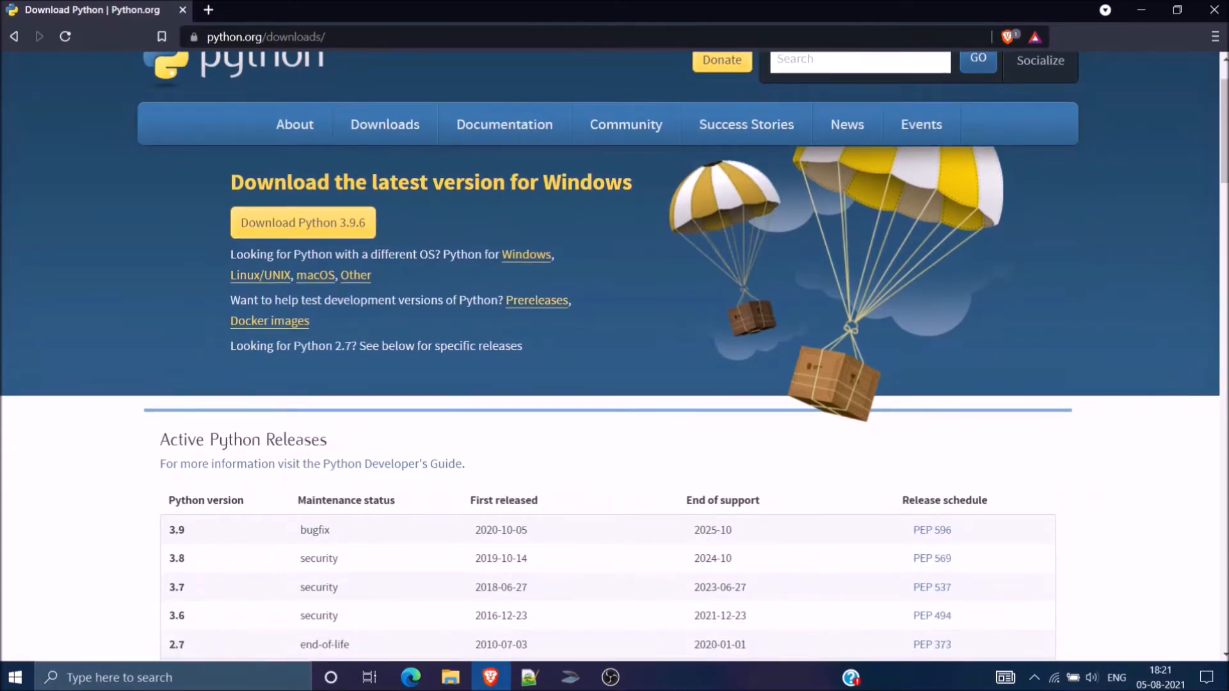
scroll(301, 301, up, 1)
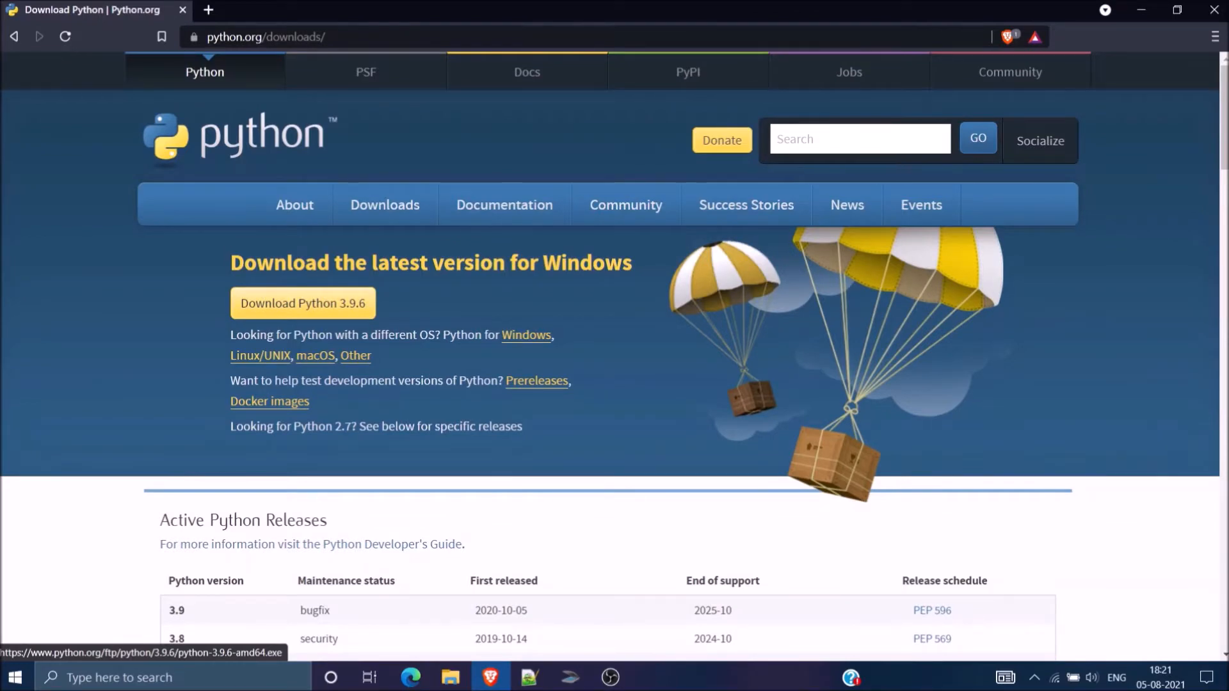
click(303, 302)
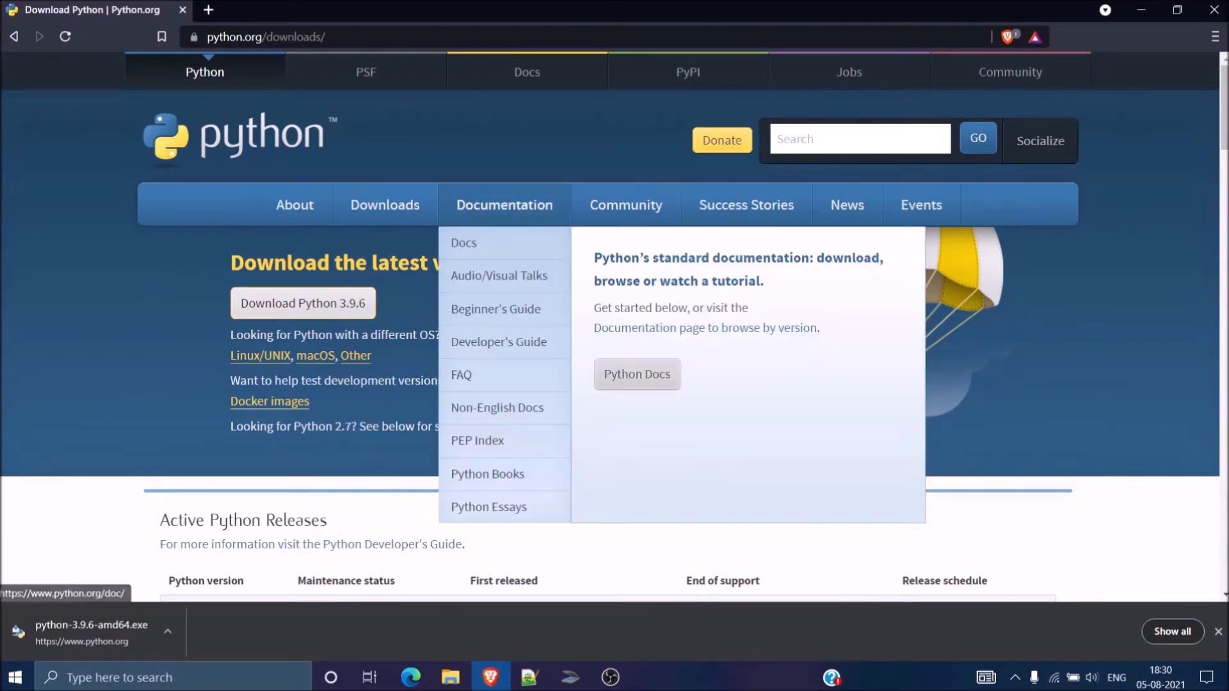
Step: Run the downloaded python-3.9.6-amd64.exe, install Python with the default settings and close the setup window
click(92, 632)
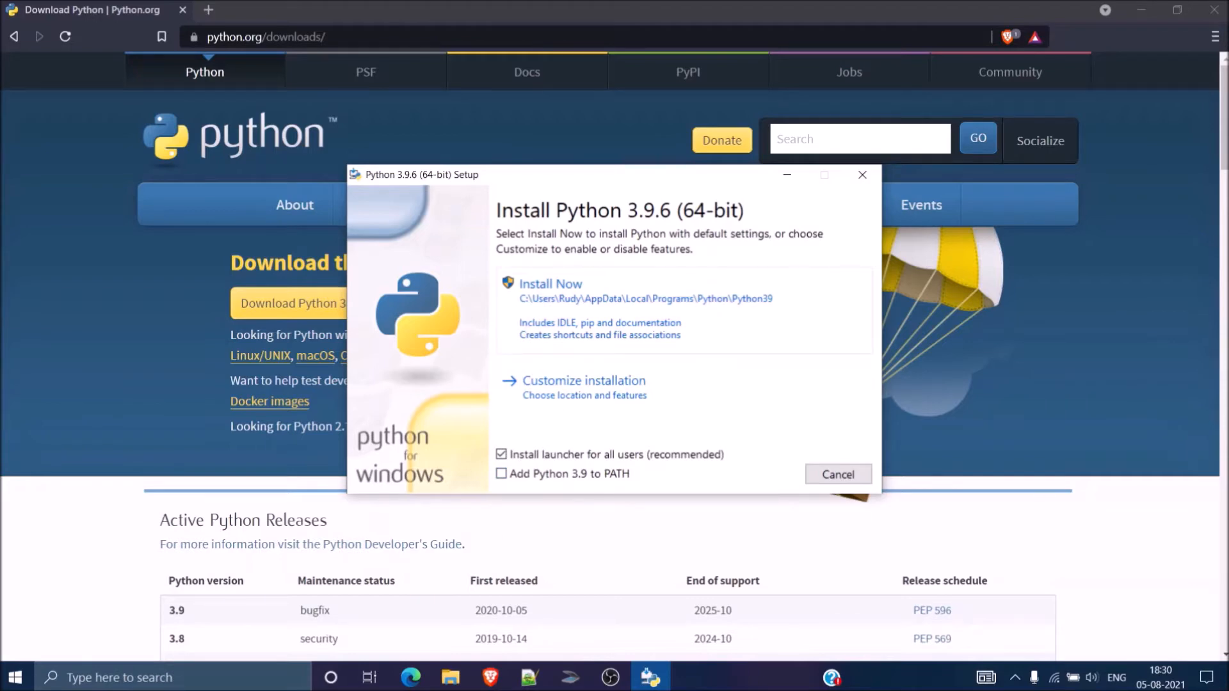
click(640, 309)
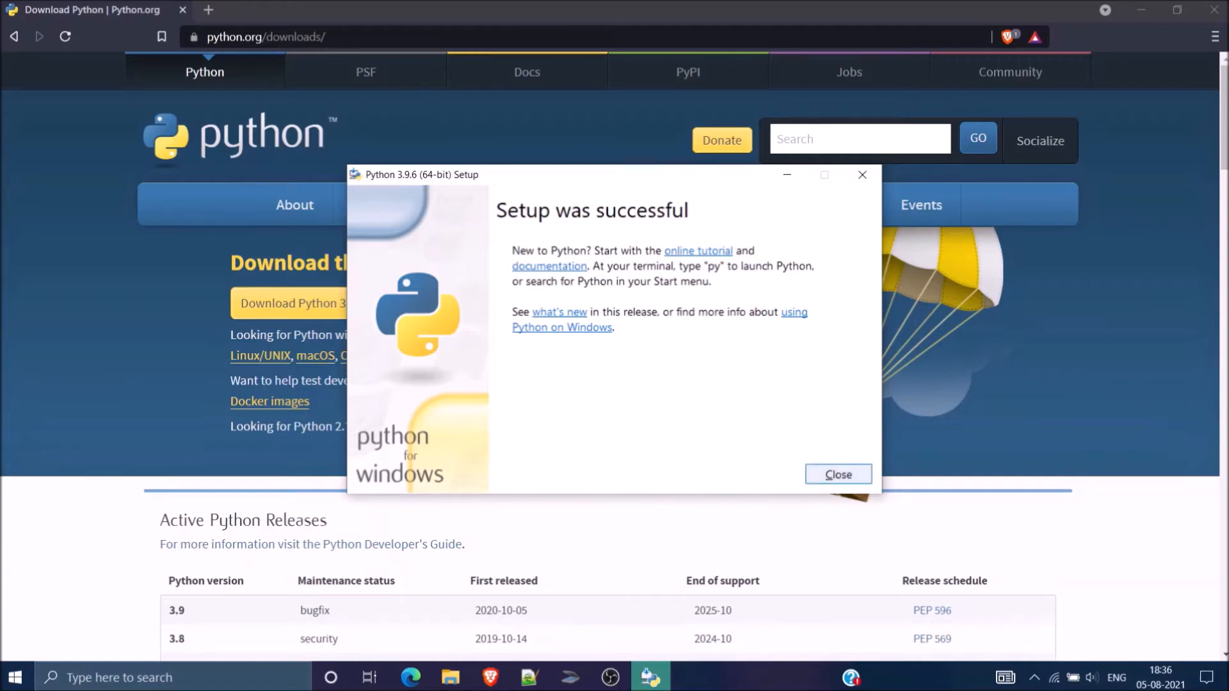
click(838, 474)
key(super)
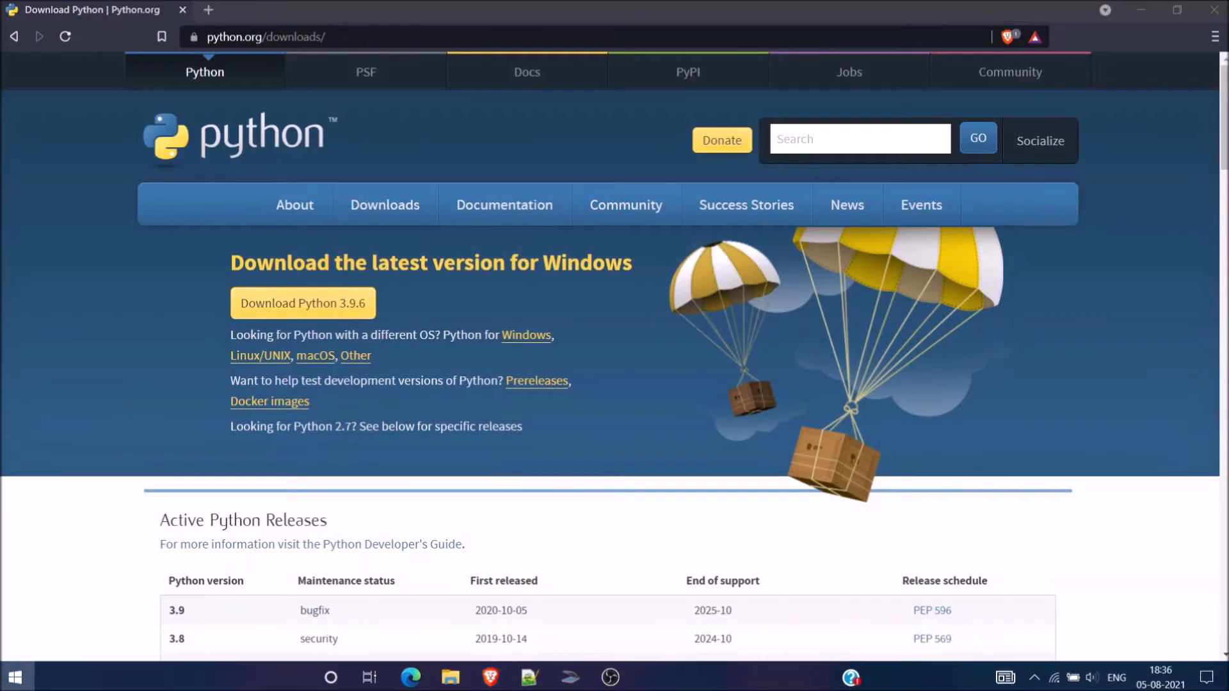
text(python)
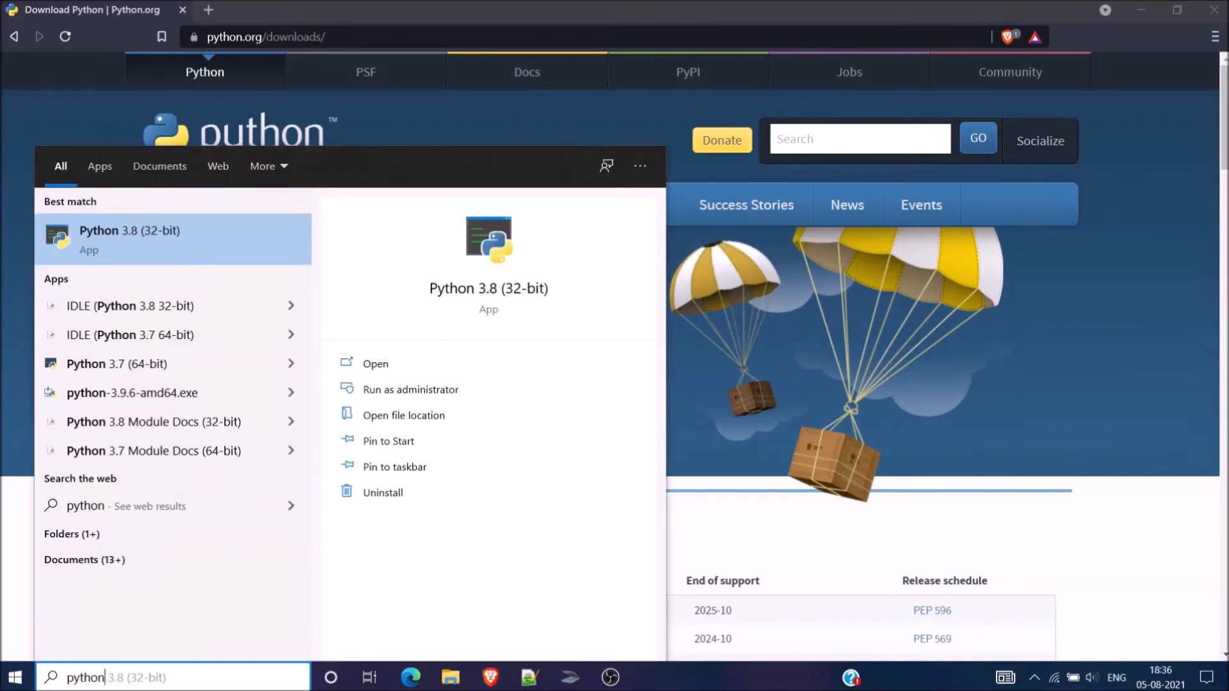
key(Down)
key(Down)
key(Down)
key(Down)
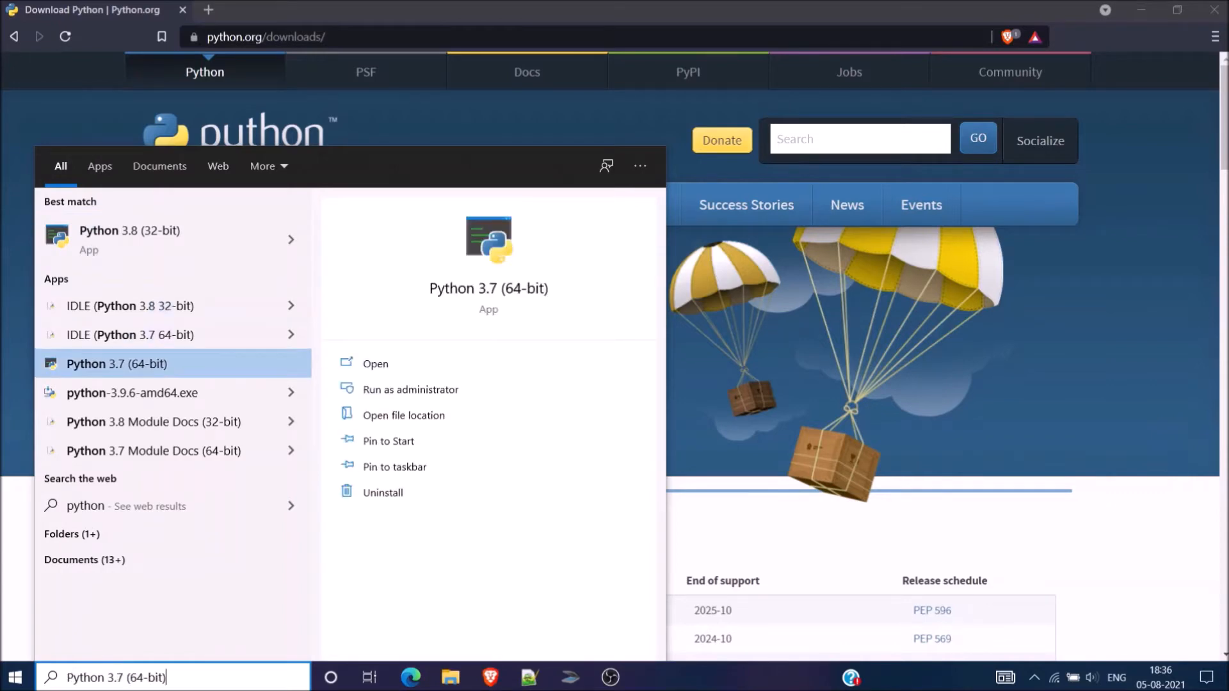
key(Up)
key(Up)
key(Up)
key(Up)
key(Down)
key(Down)
key(Down)
key(Down)
key(Down)
key(Down)
key(Down)
key(Down)
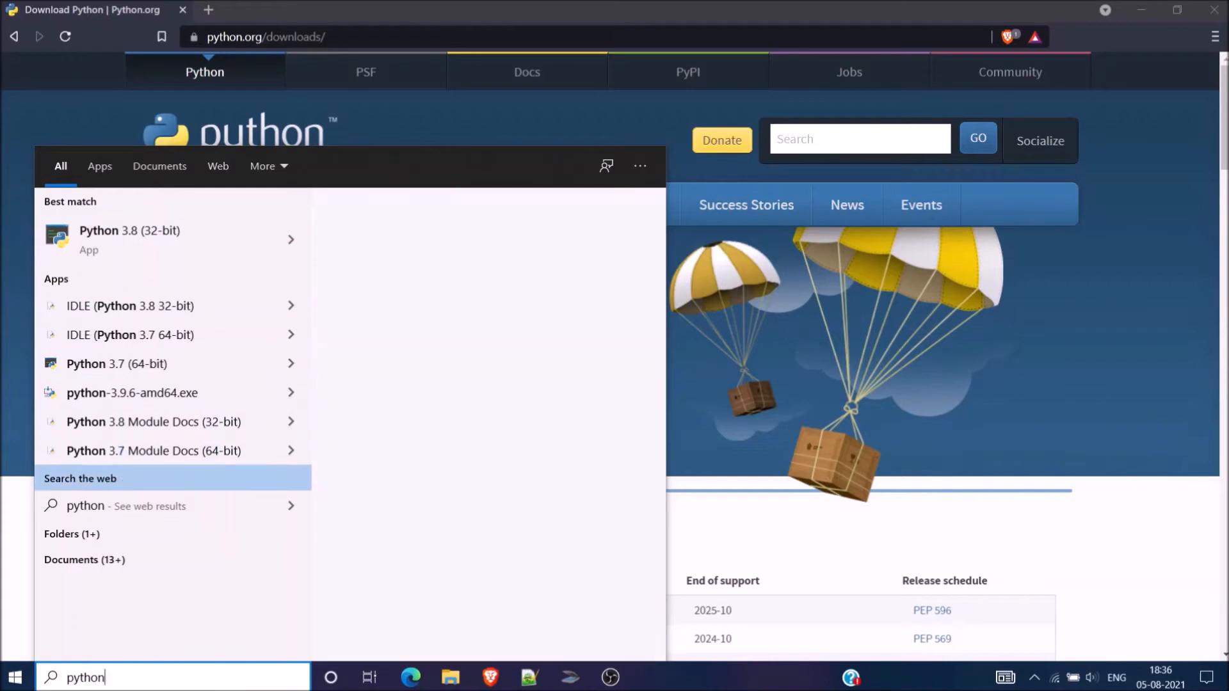
key(Up)
key(Up)
key(Up)
key(Up)
key(Up)
key(Up)
key(Down)
key(Down)
key(Down)
key(Right)
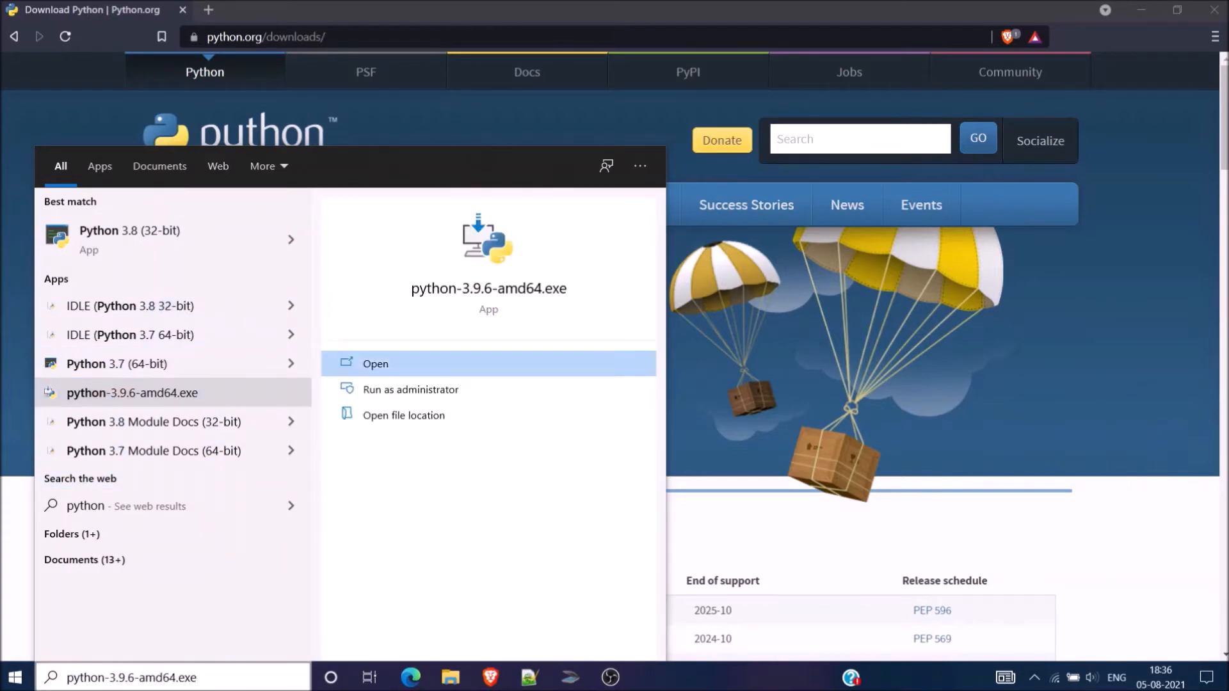
key(Return)
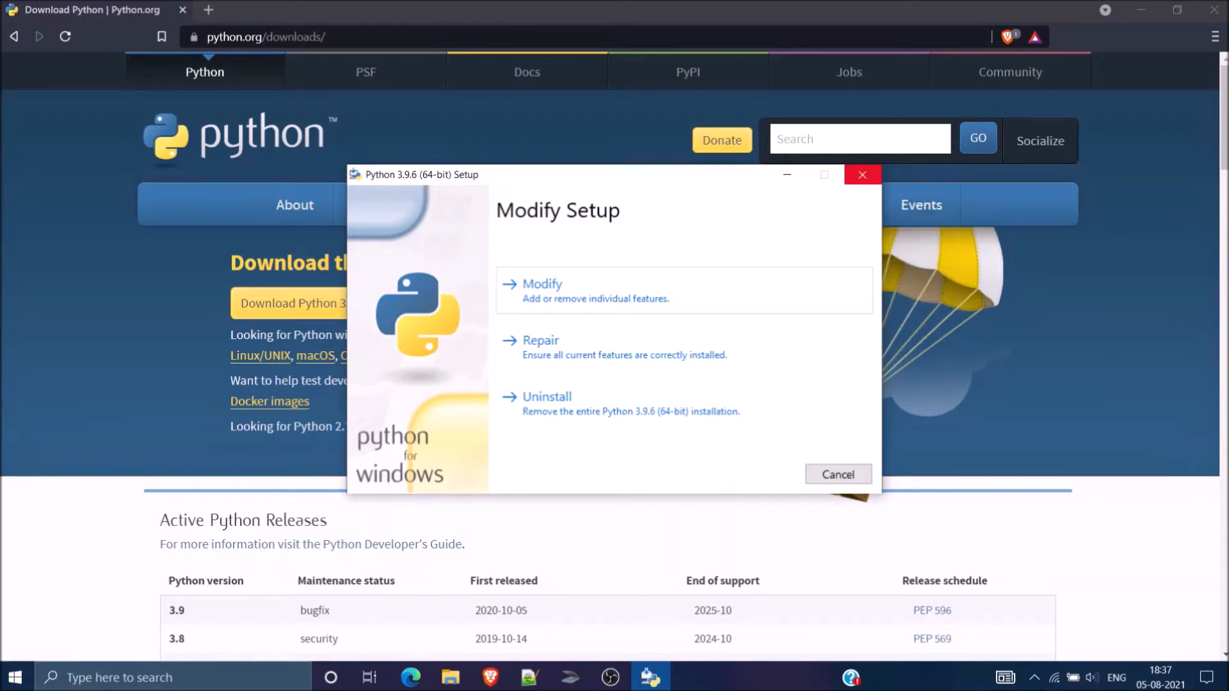
click(863, 176)
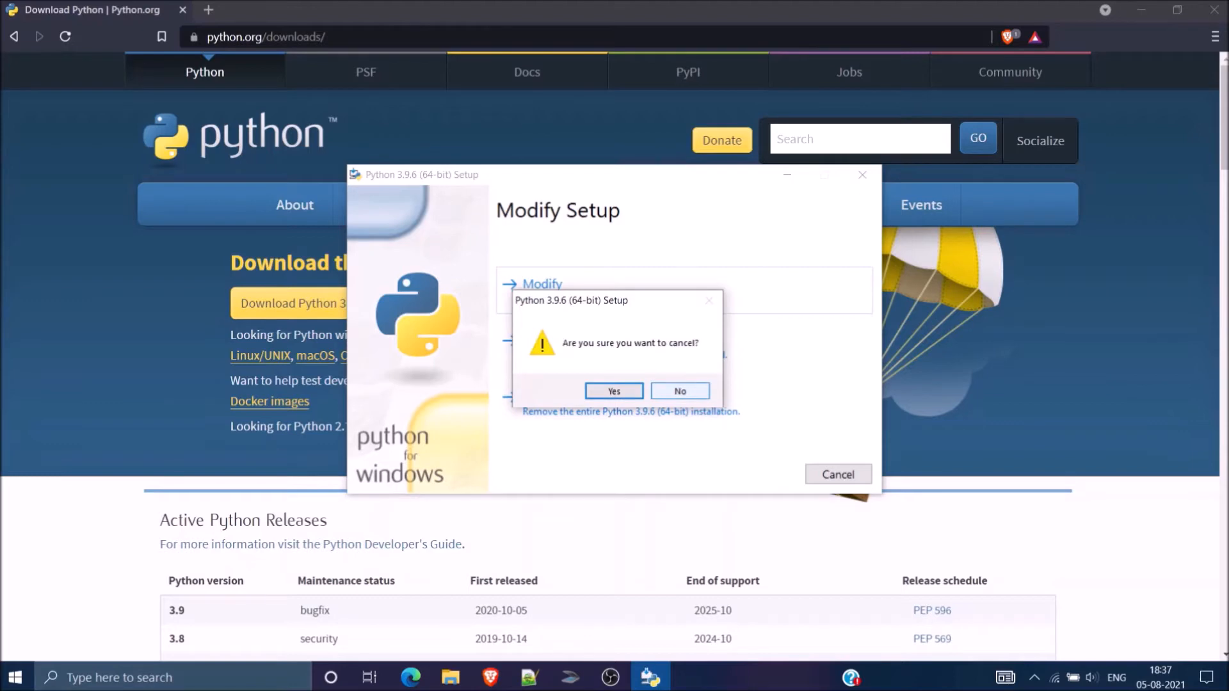
click(681, 391)
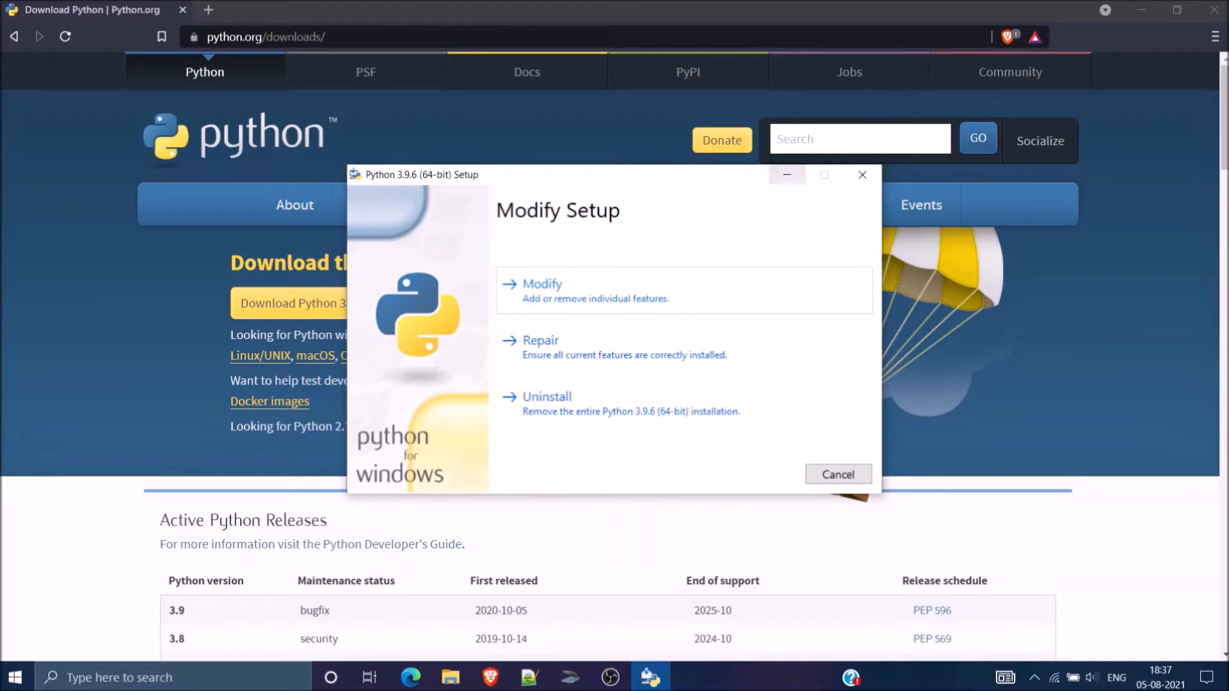
click(838, 474)
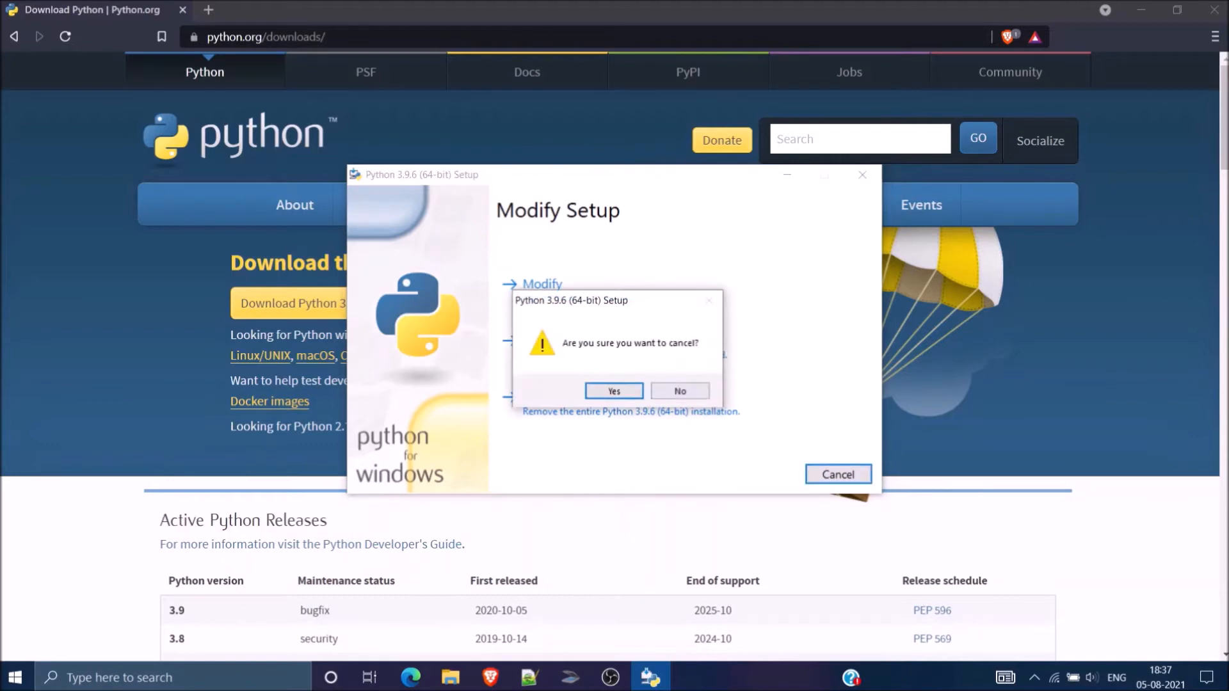
click(613, 391)
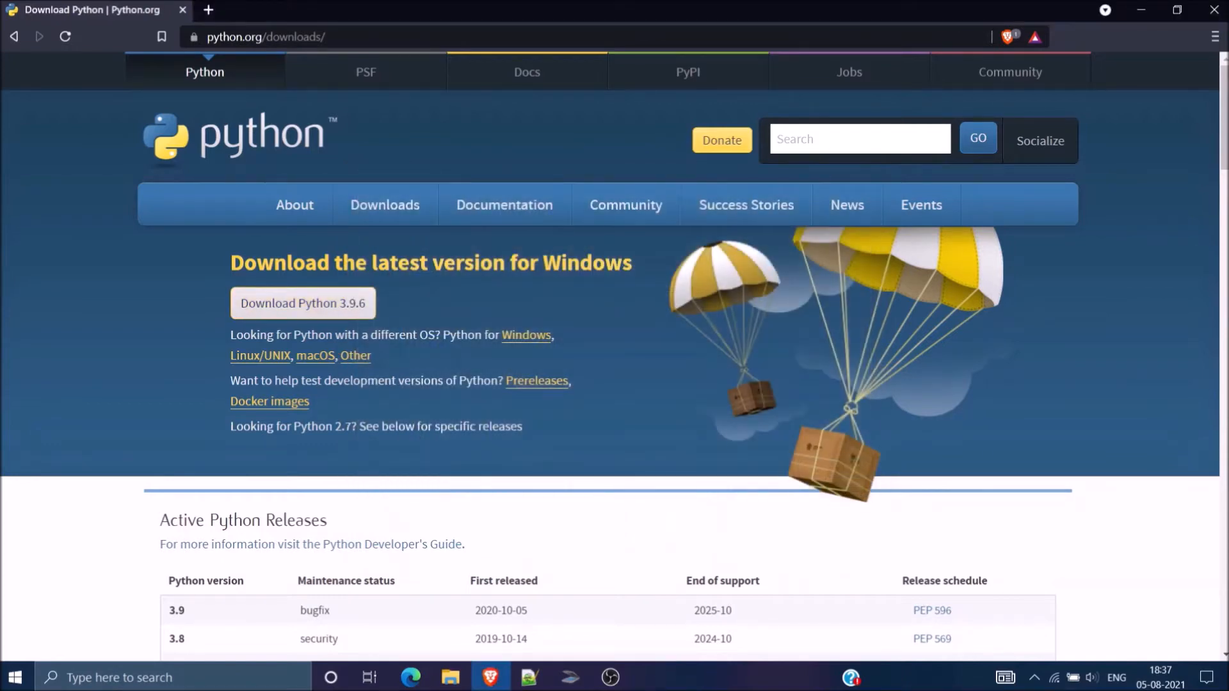
Step: Search the installed apps for "python" and launch the Python 3.9 (64-bit) interpreter
key(super)
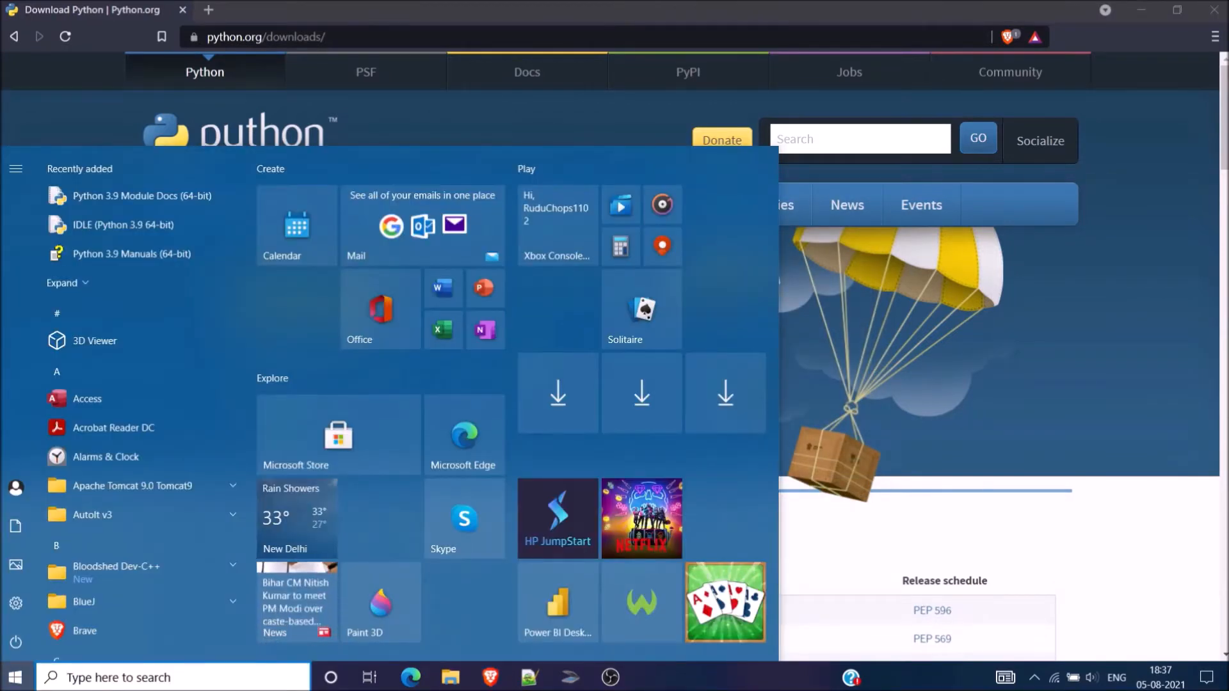
text(pytho)
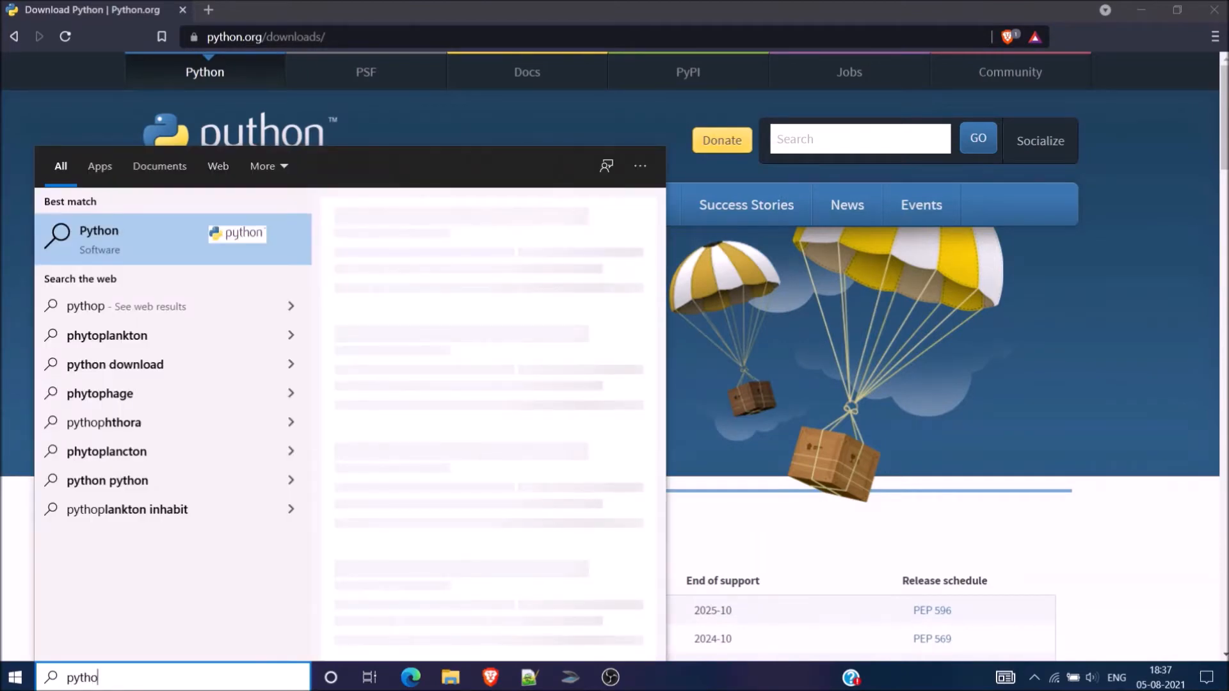
text(n)
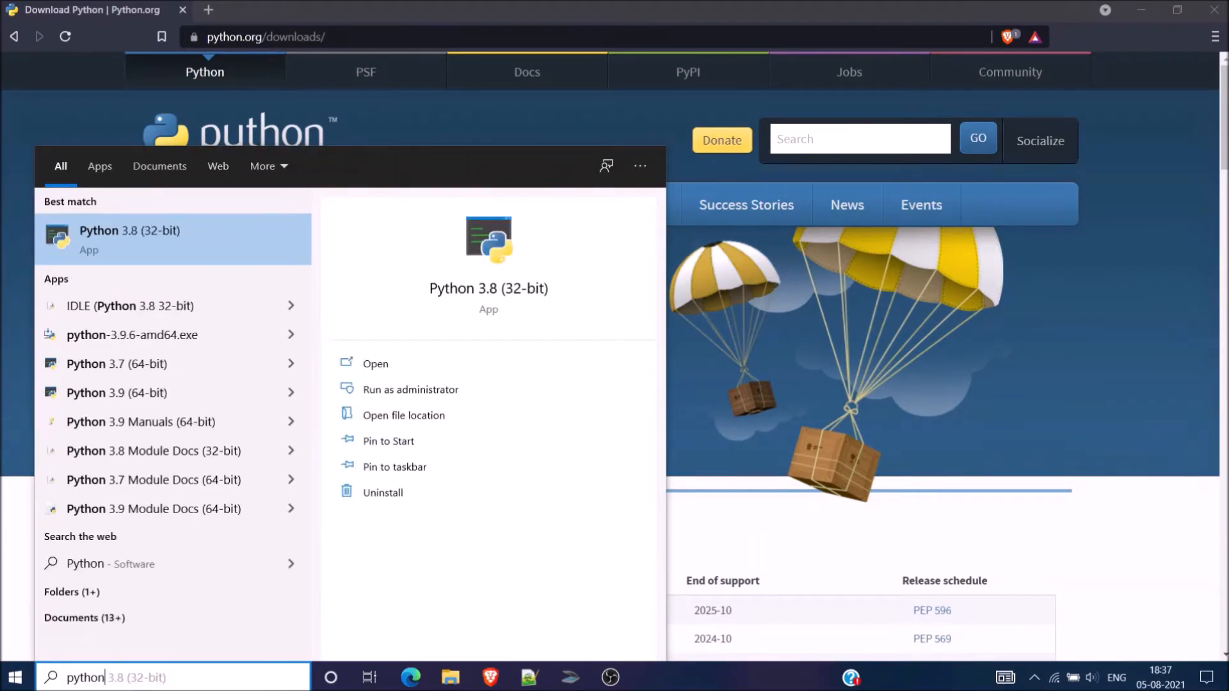
key(Down)
key(Down)
key(Down)
key(Down)
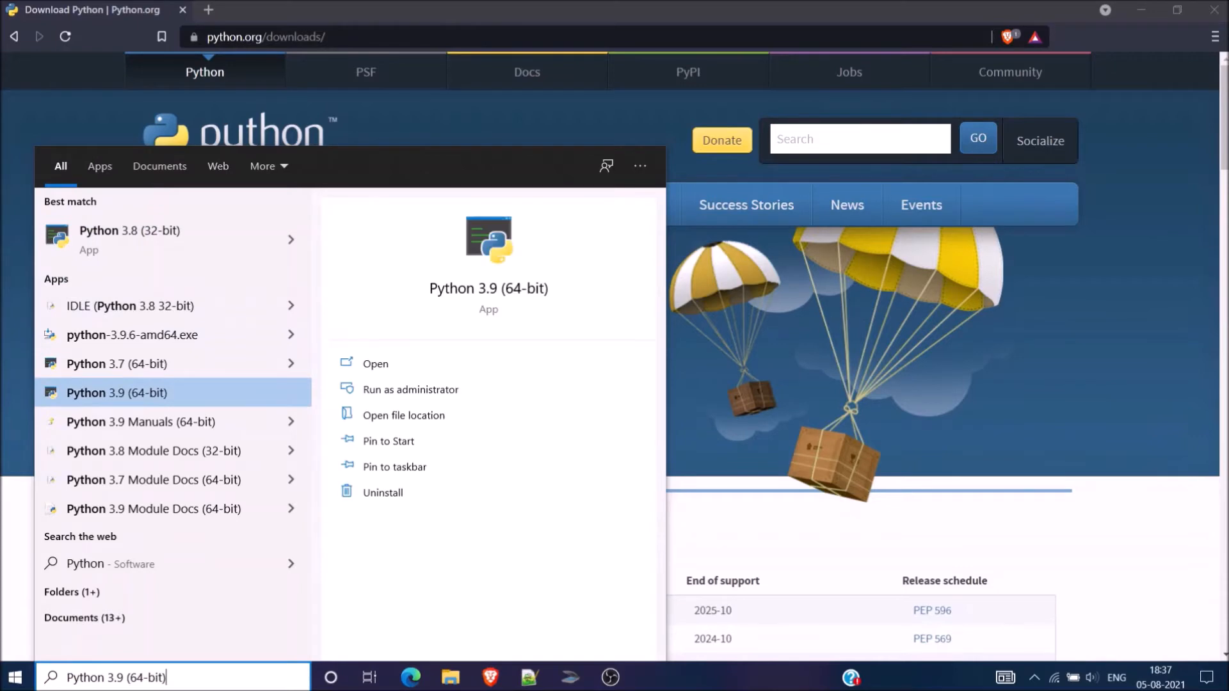
key(Right)
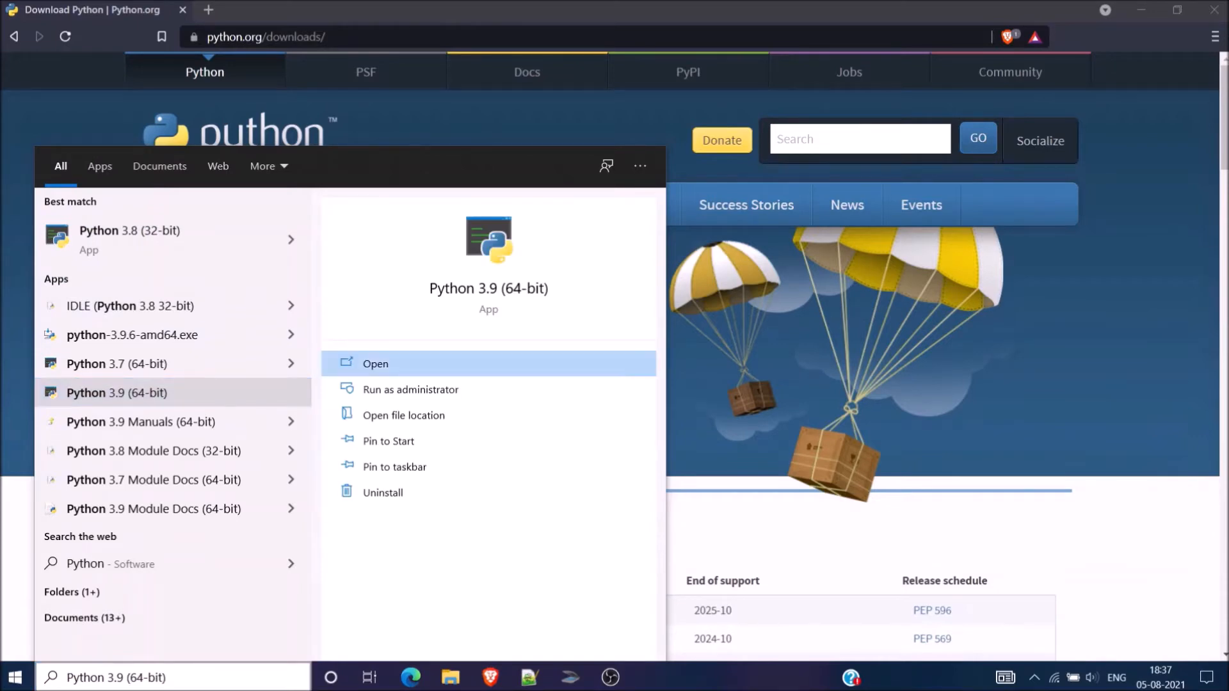
key(Return)
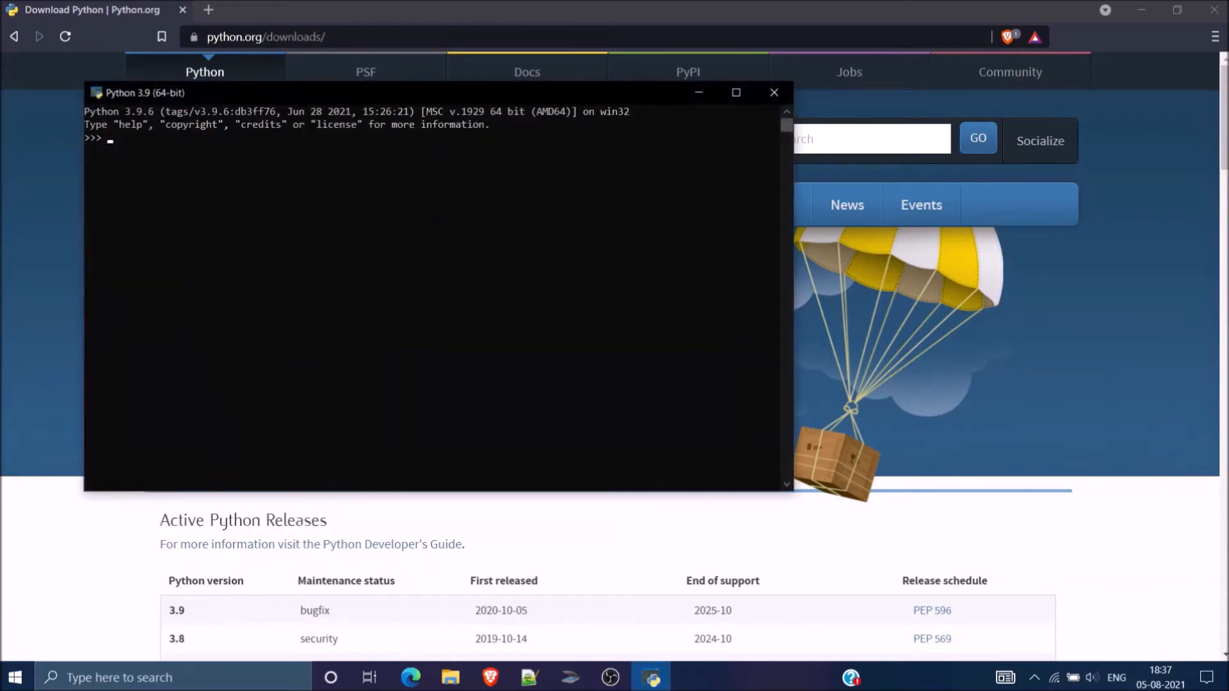
Step: Enlarge the text of the Python 3.9 console and reposition its window so it fits fully on screen
drag(439, 93, 596, 174)
scroll(595, 368, up, 5)
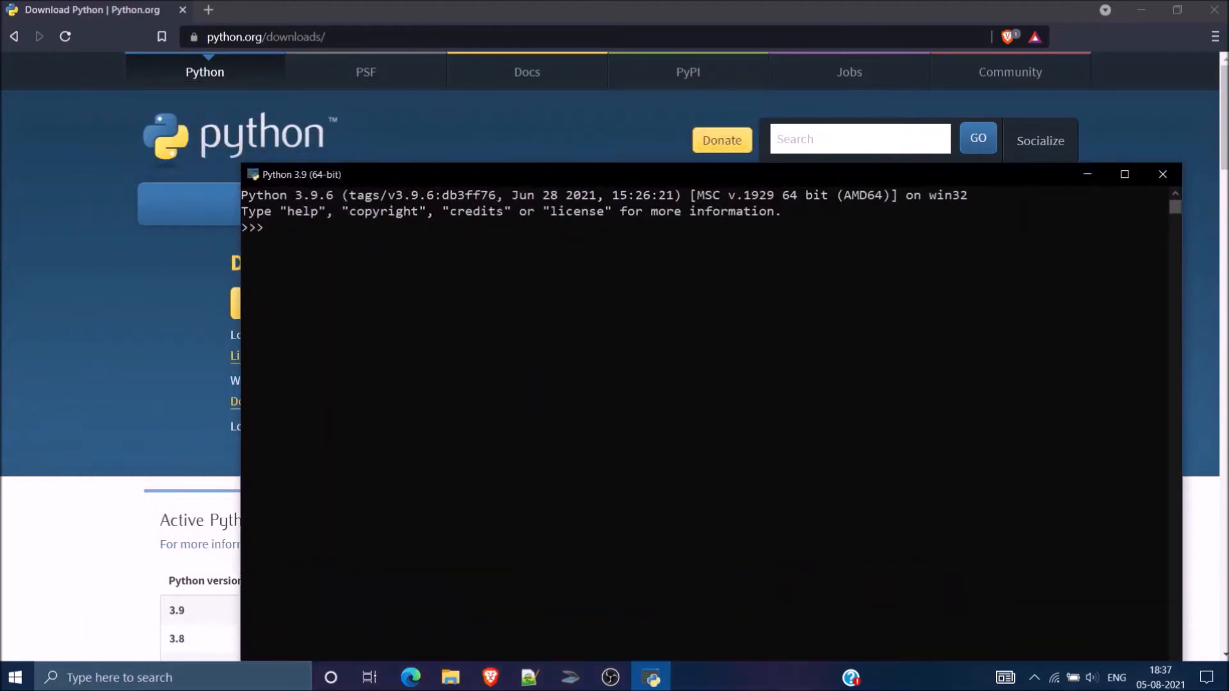
drag(596, 174, 553, 96)
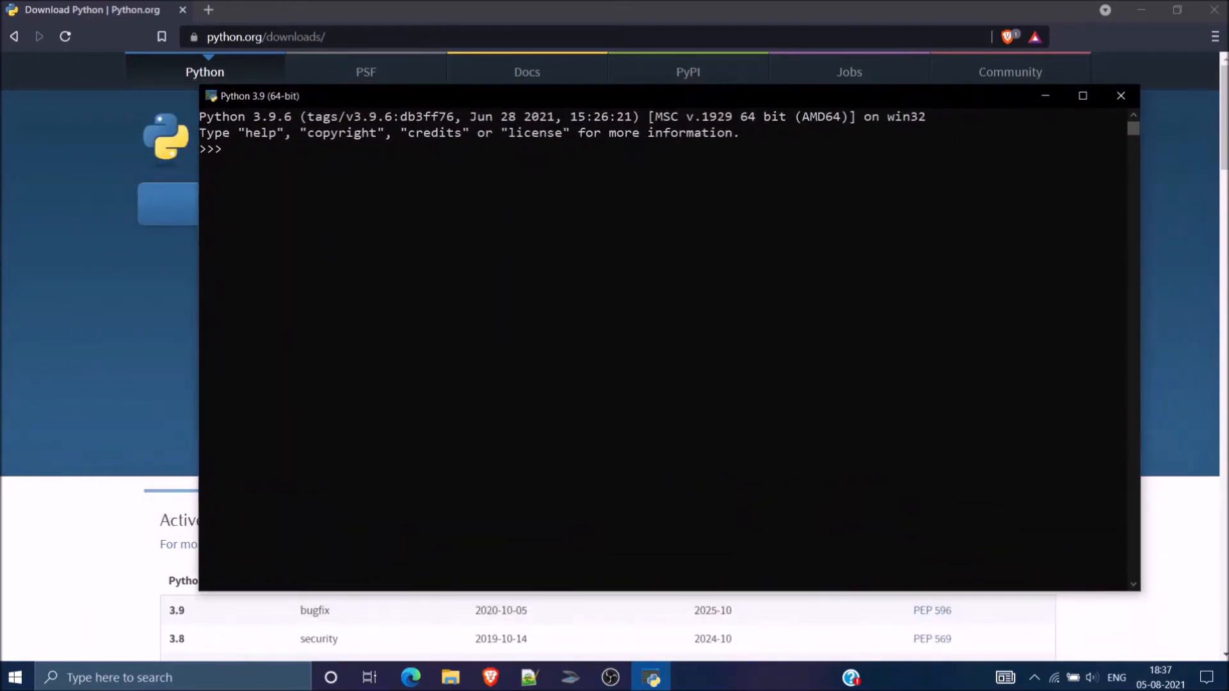
Step: Evaluate the expressions 10+8, 10-8, 10*8 and 10/8 one after another in the Python 3.9 console
text(10+8)
key(Return)
text(10-8)
key(Return)
text(10*8)
key(Return)
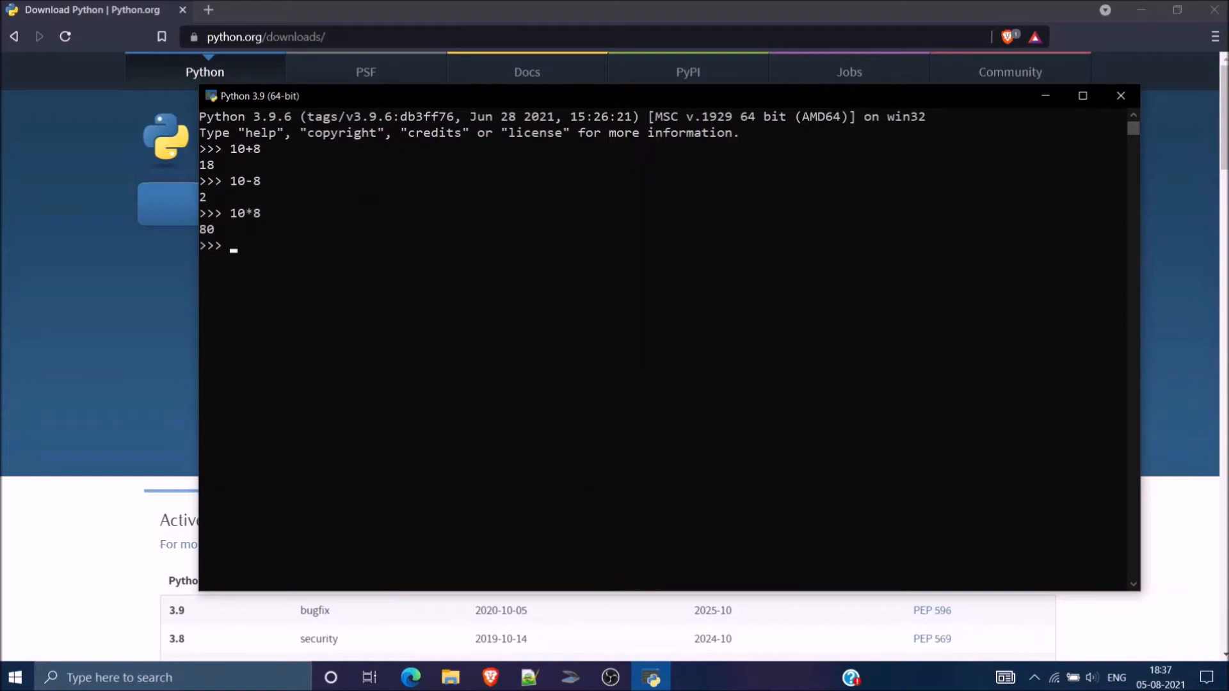
text(10/8)
key(Return)
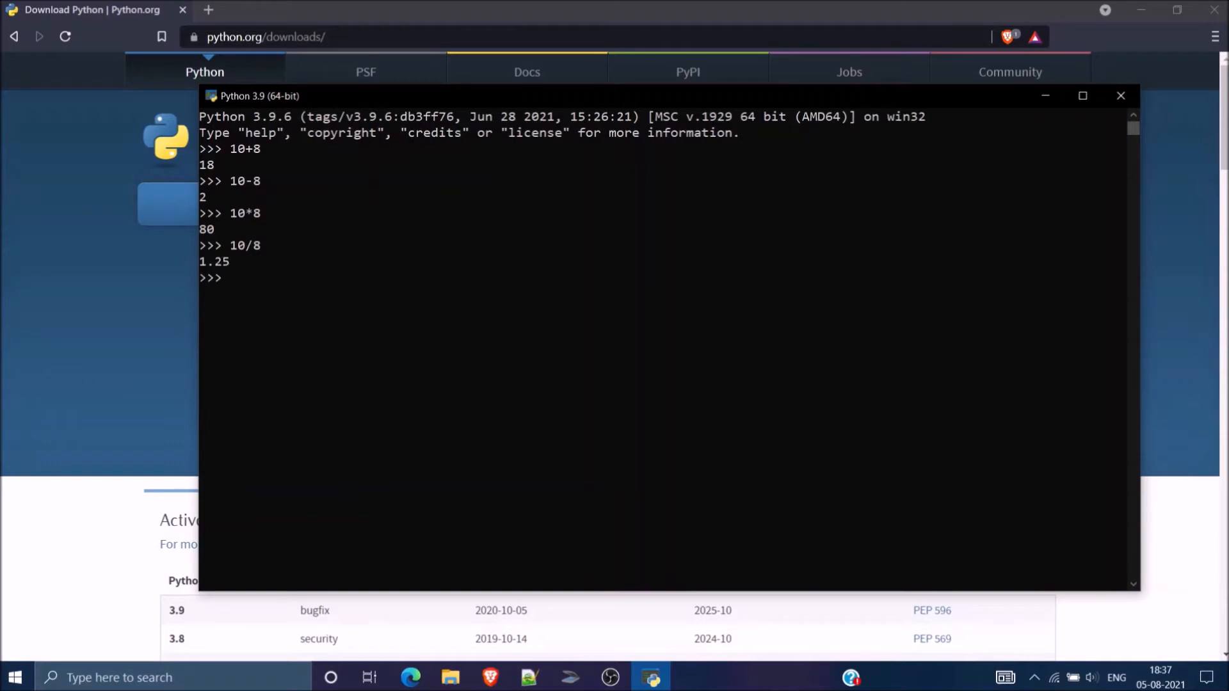
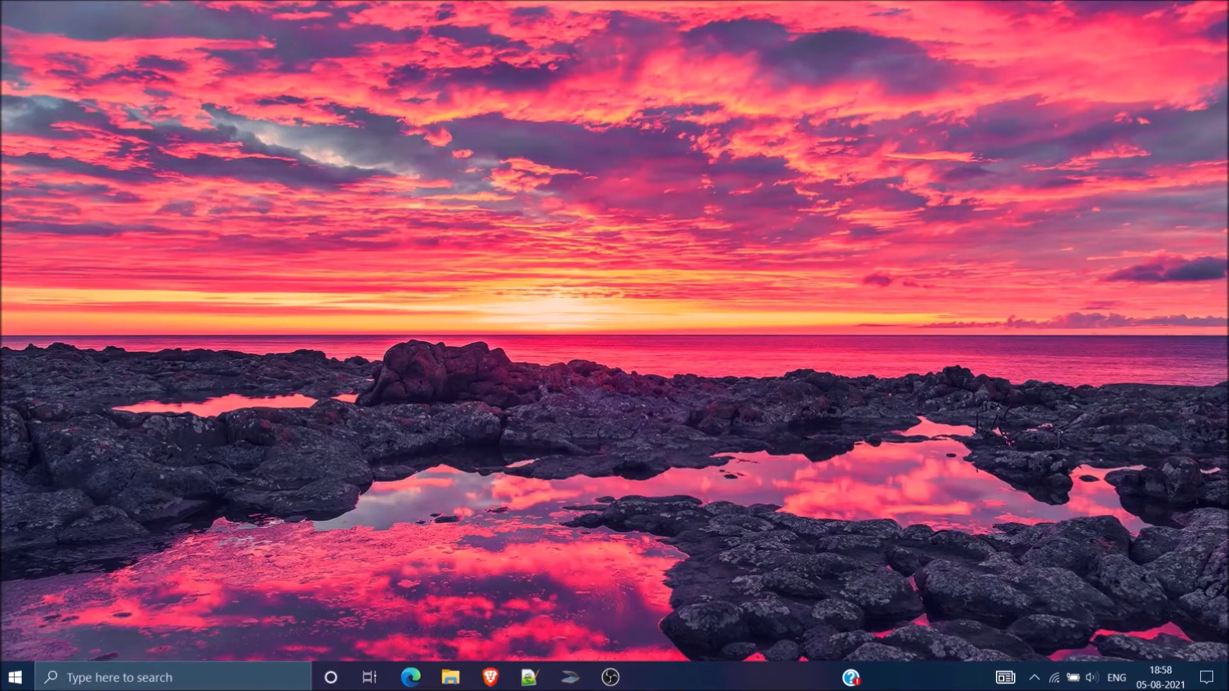
Step: Switch to the Brave browser, search Google for "Pycahrm" and open the JetBrains PyCharm page from the results
click(491, 677)
text(Pycahrm)
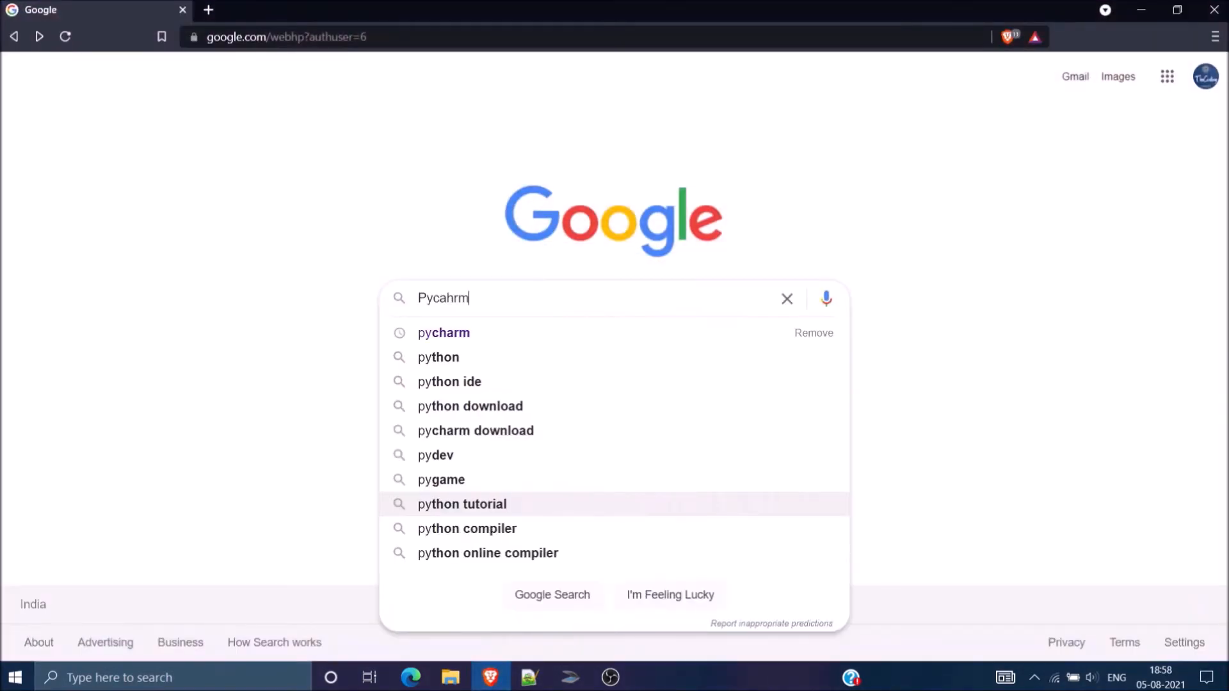
key(Return)
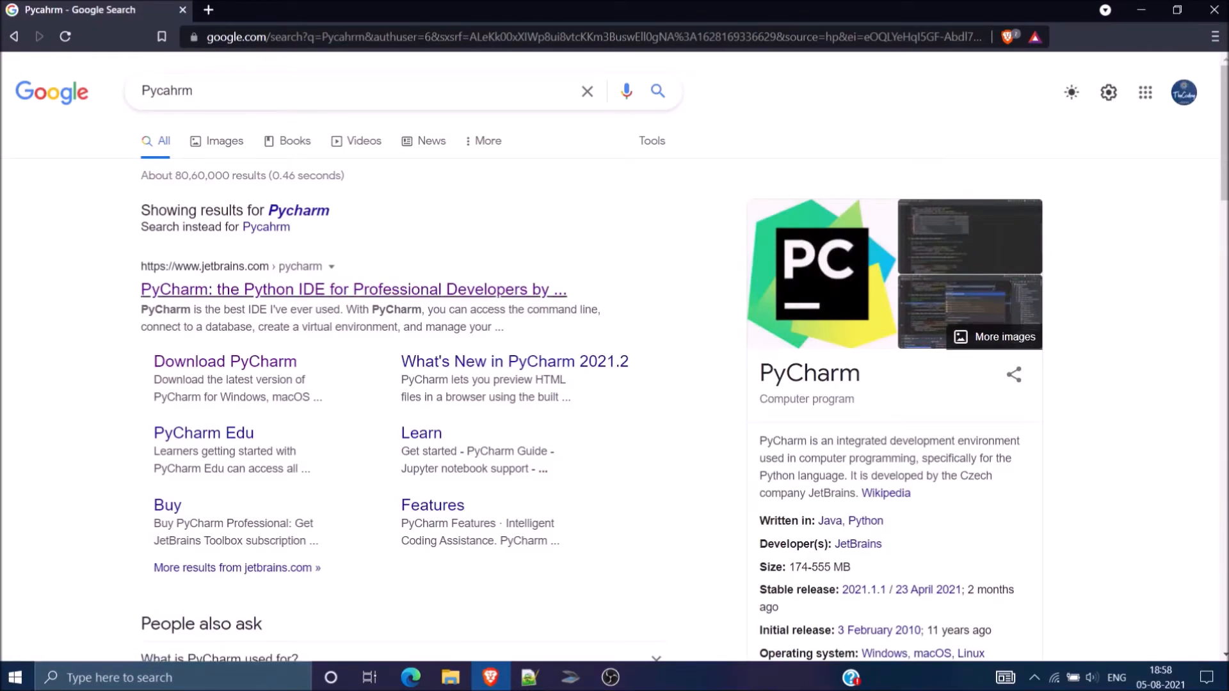
click(218, 291)
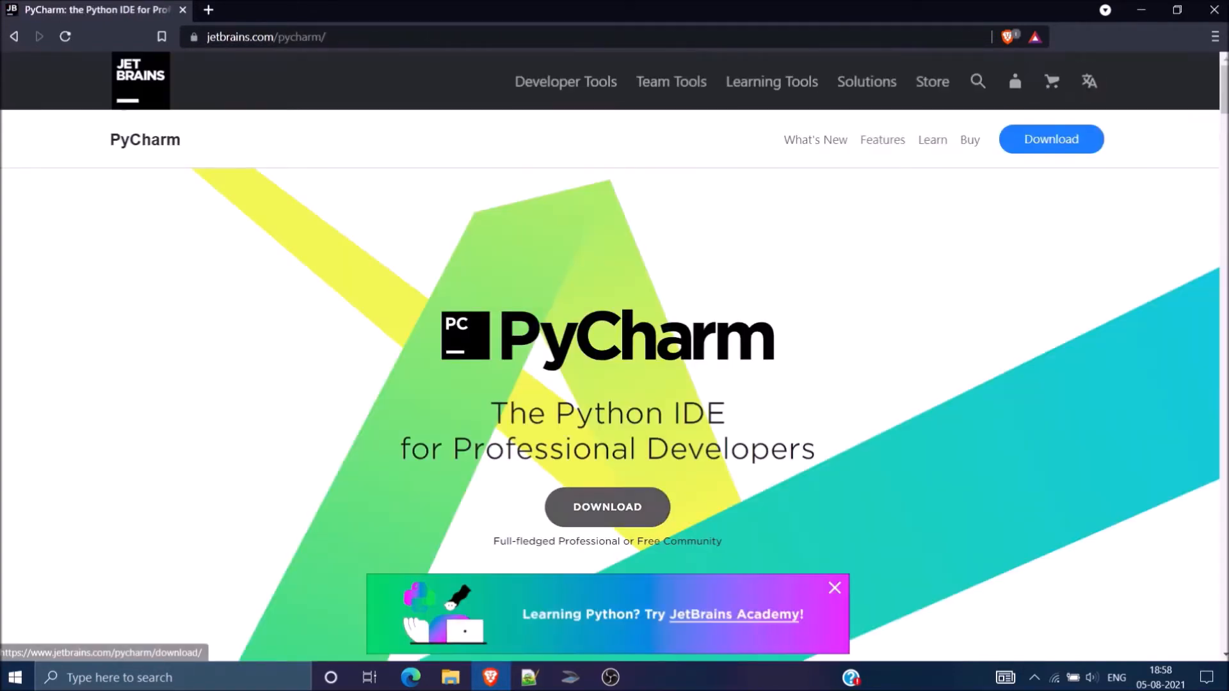
Step: Download the free Community edition of PyCharm for Windows and run the downloaded installer
click(608, 507)
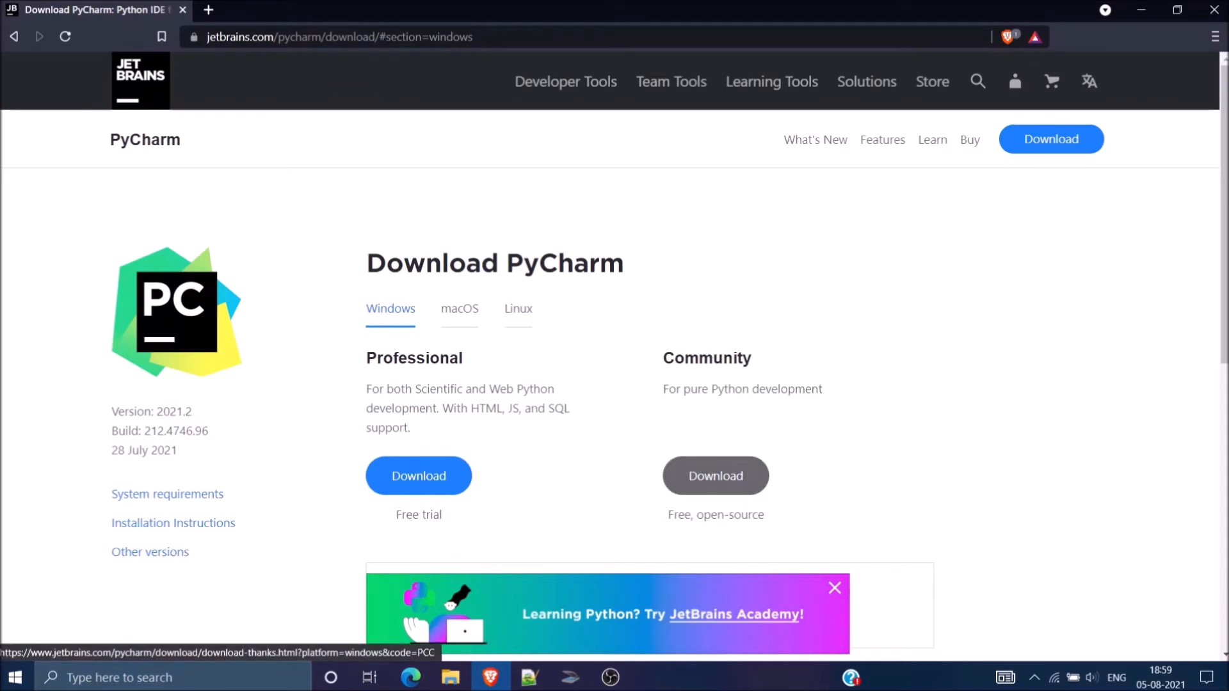
click(716, 475)
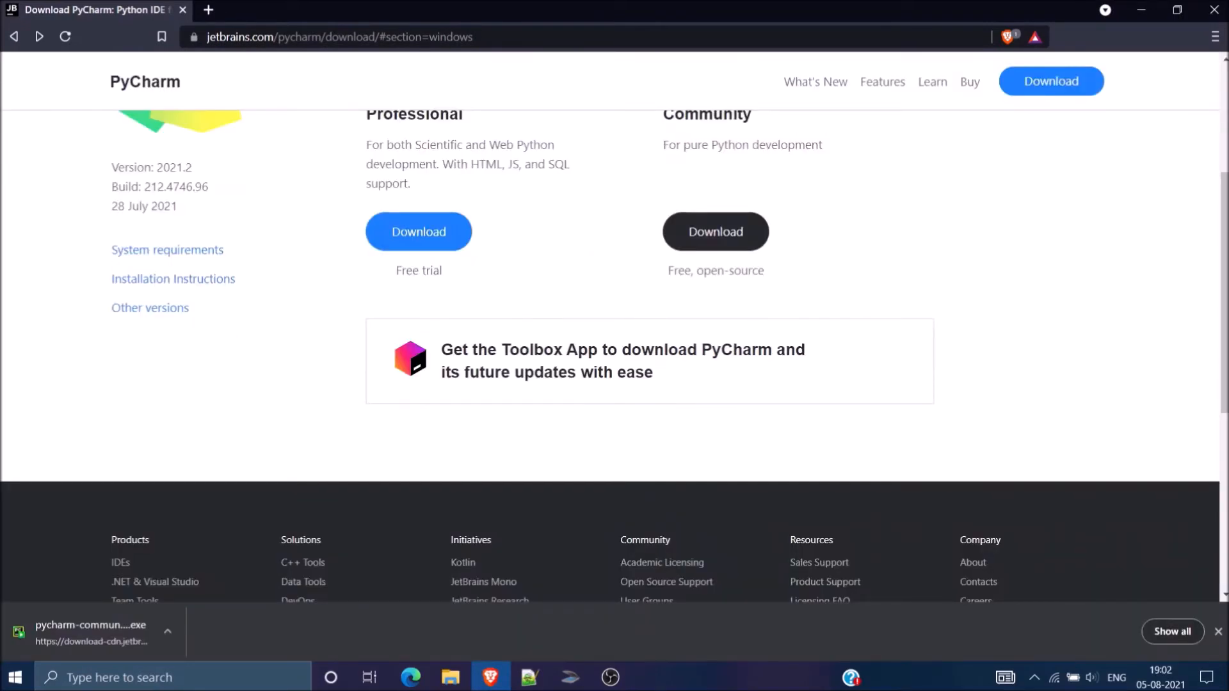
click(90, 632)
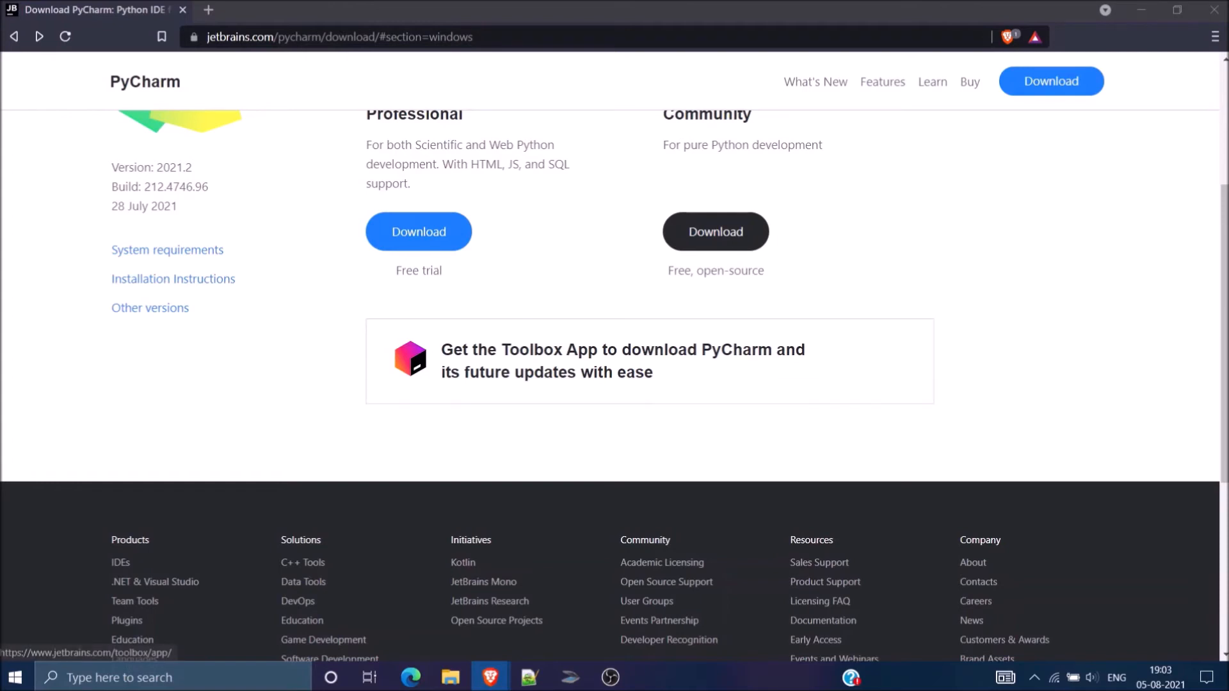
click(716, 232)
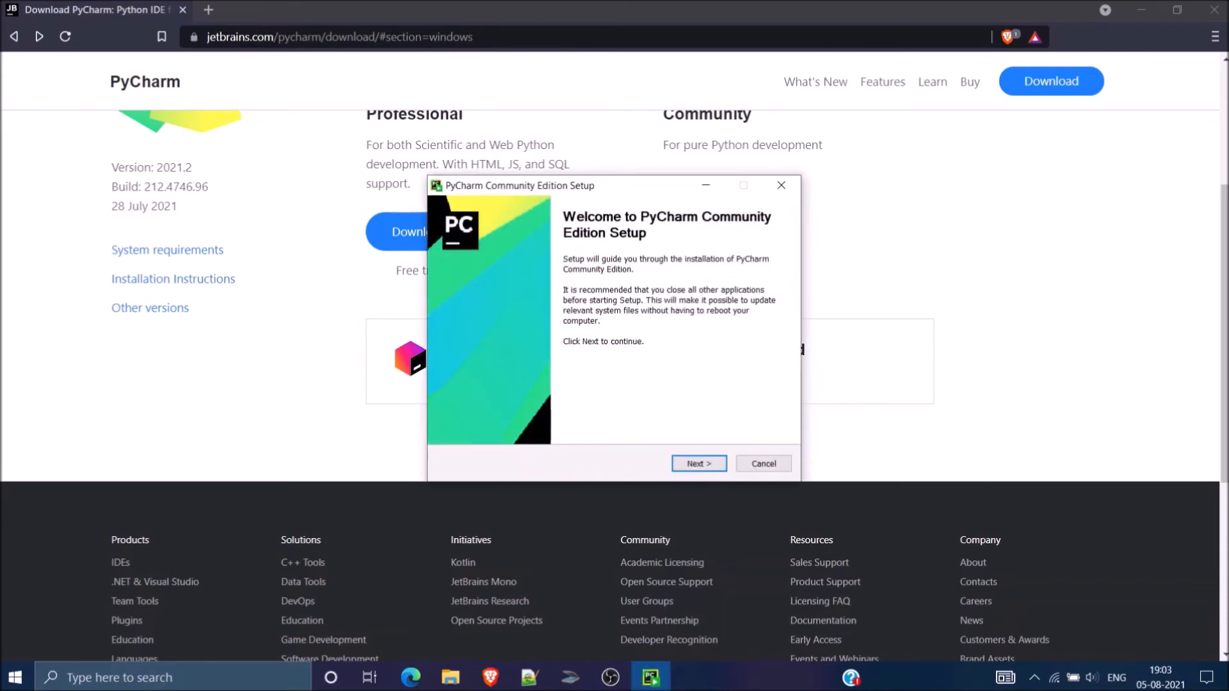
Step: Bring the PyCharm Community Edition Setup window to the front and proceed through it, keeping the default destination folder
mouse_move(615, 185)
mouse_down()
mouse_move(624, 243)
mouse_move(615, 168)
mouse_up()
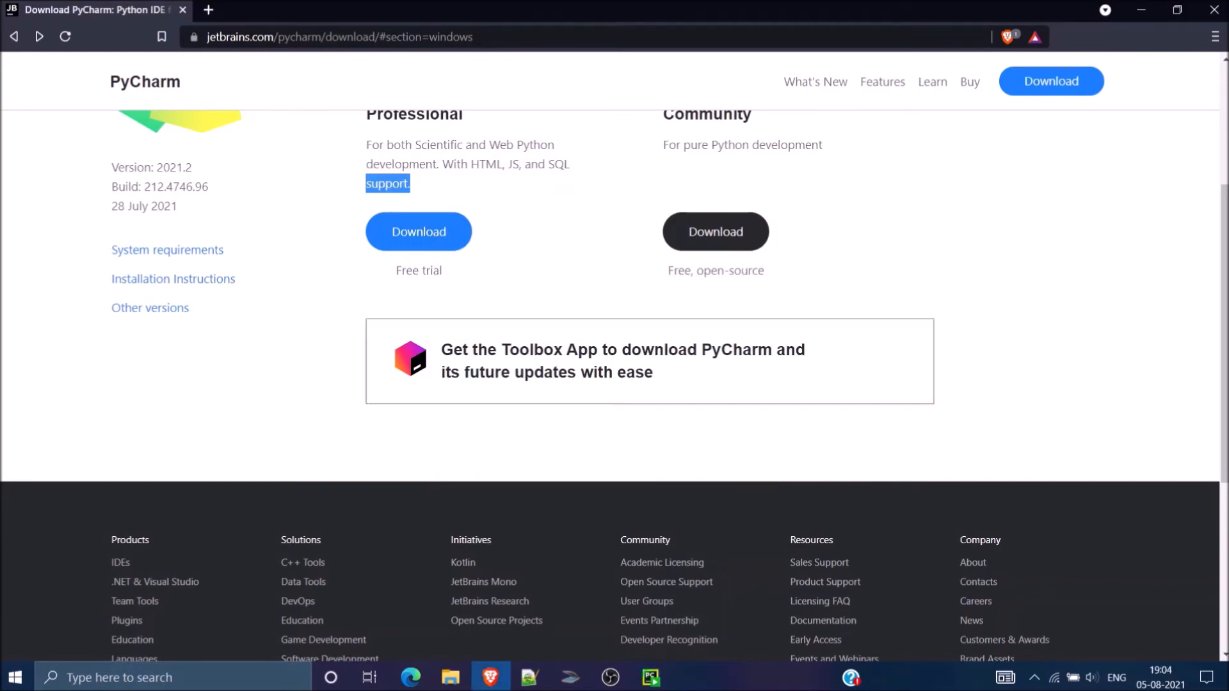
click(651, 677)
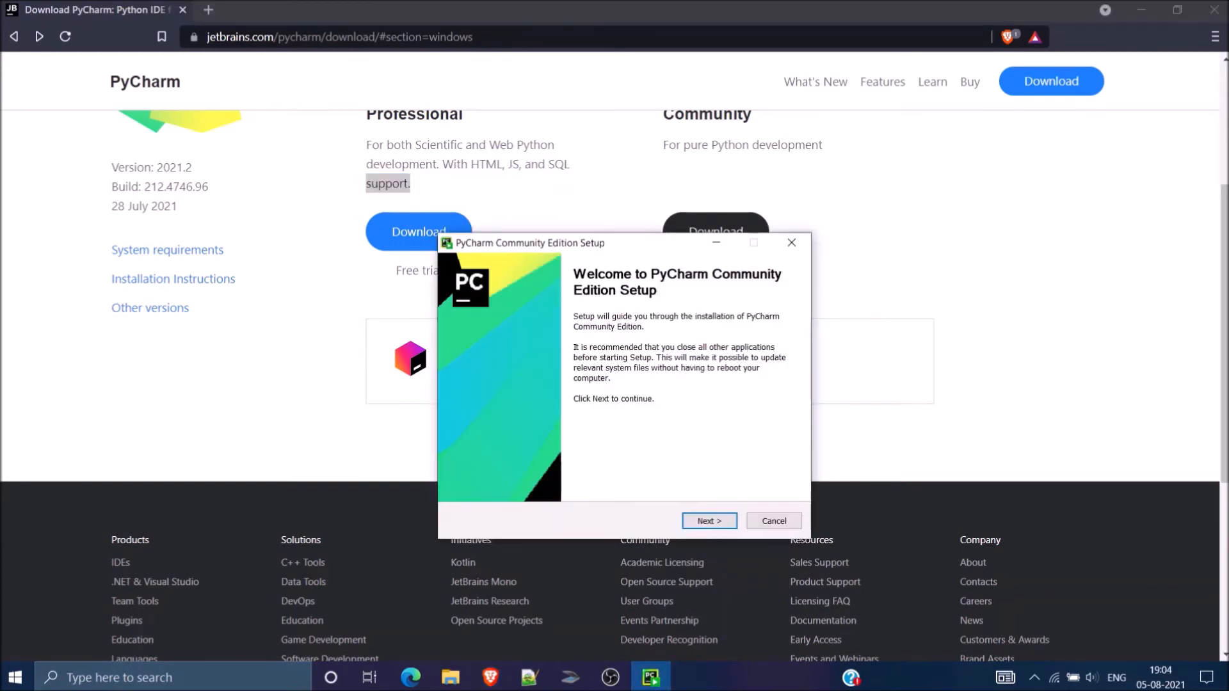
click(710, 521)
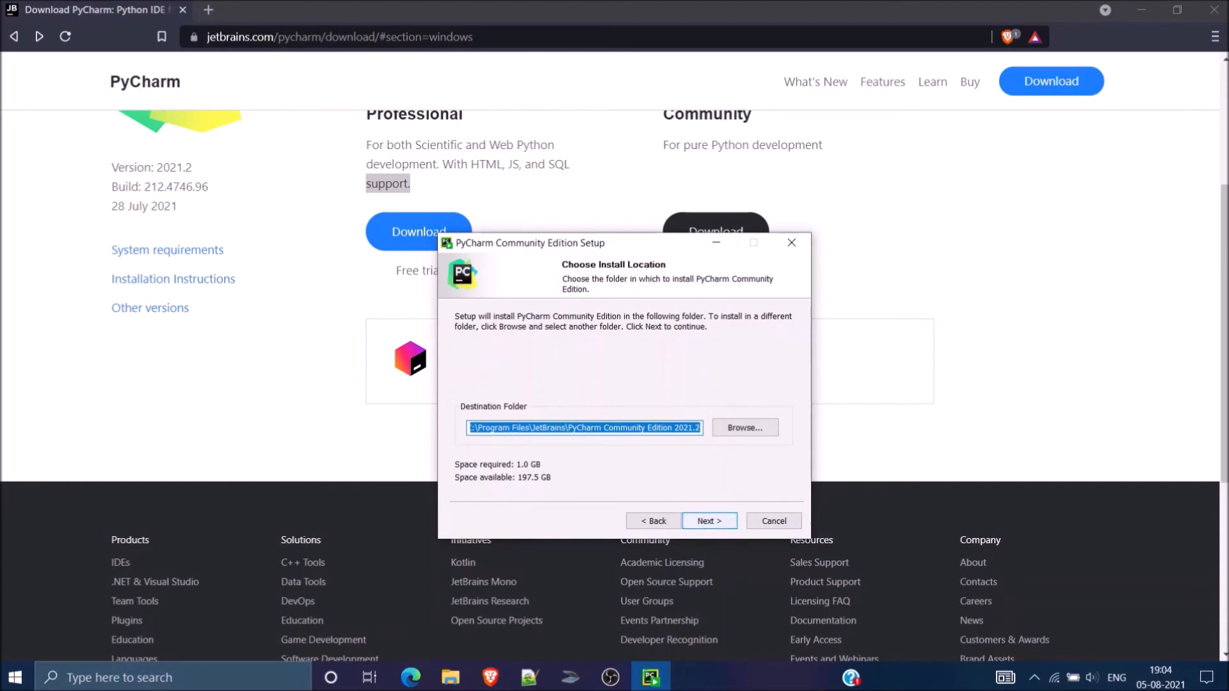
key(Return)
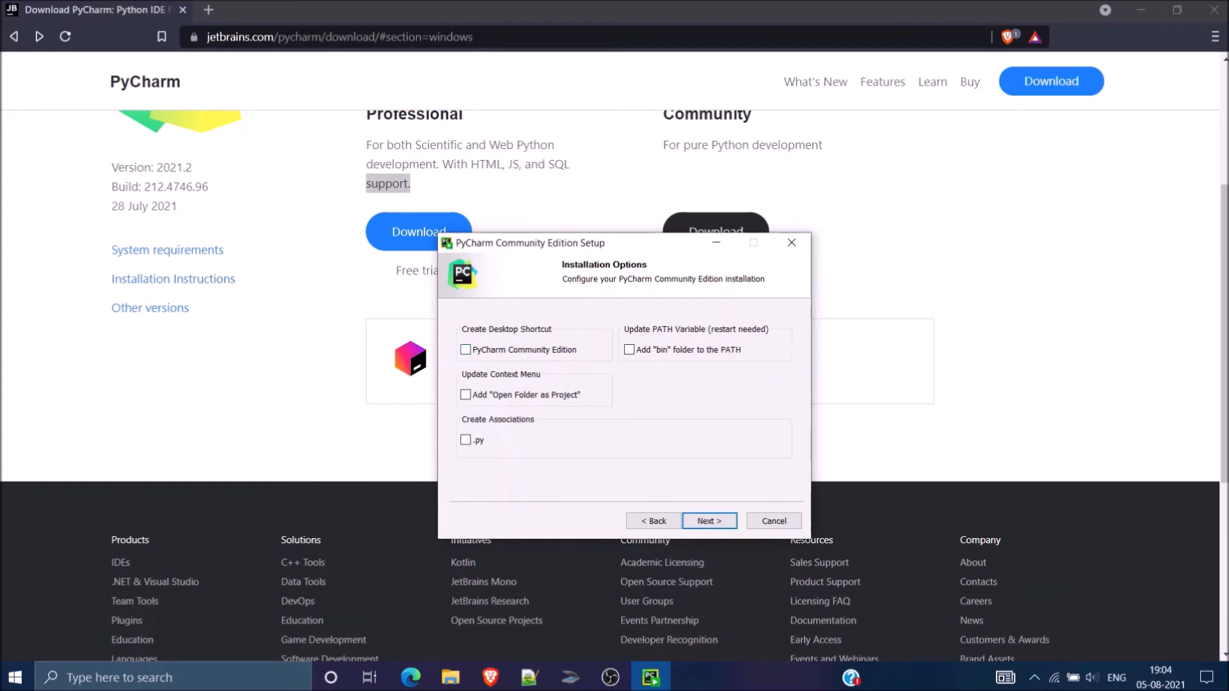
Step: Enable the PyCharm Community Edition desktop shortcut and start the installation with the default JetBrains Start Menu folder
click(466, 350)
key(Return)
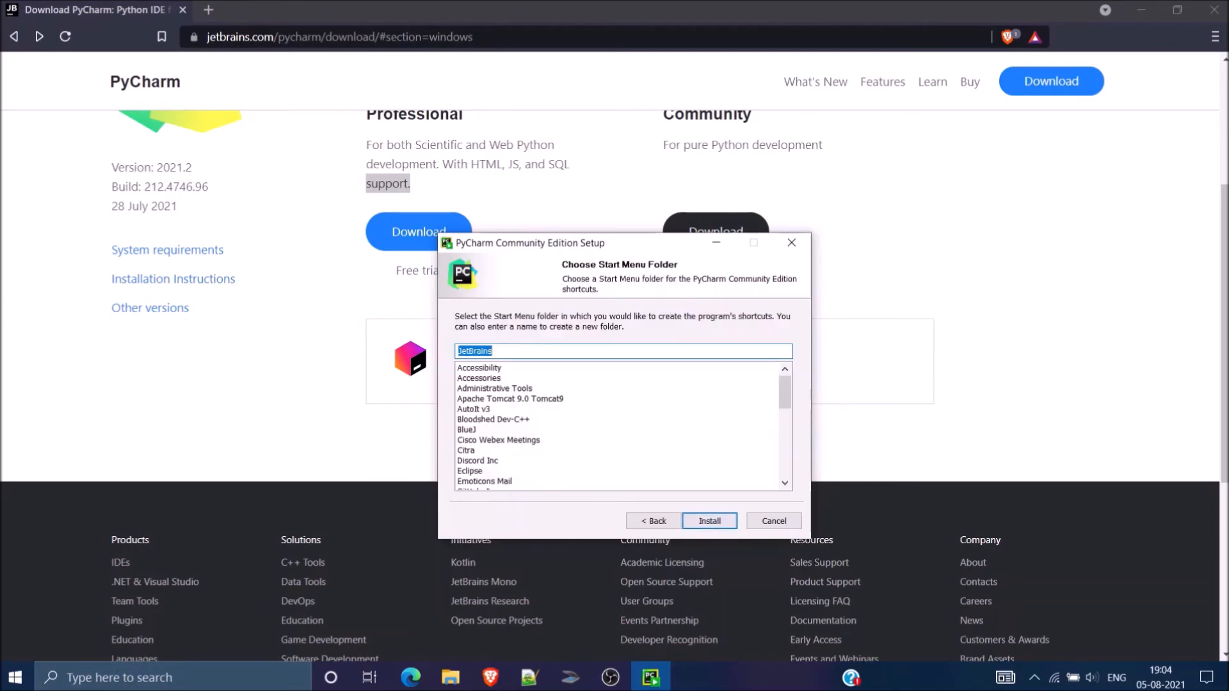
key(Return)
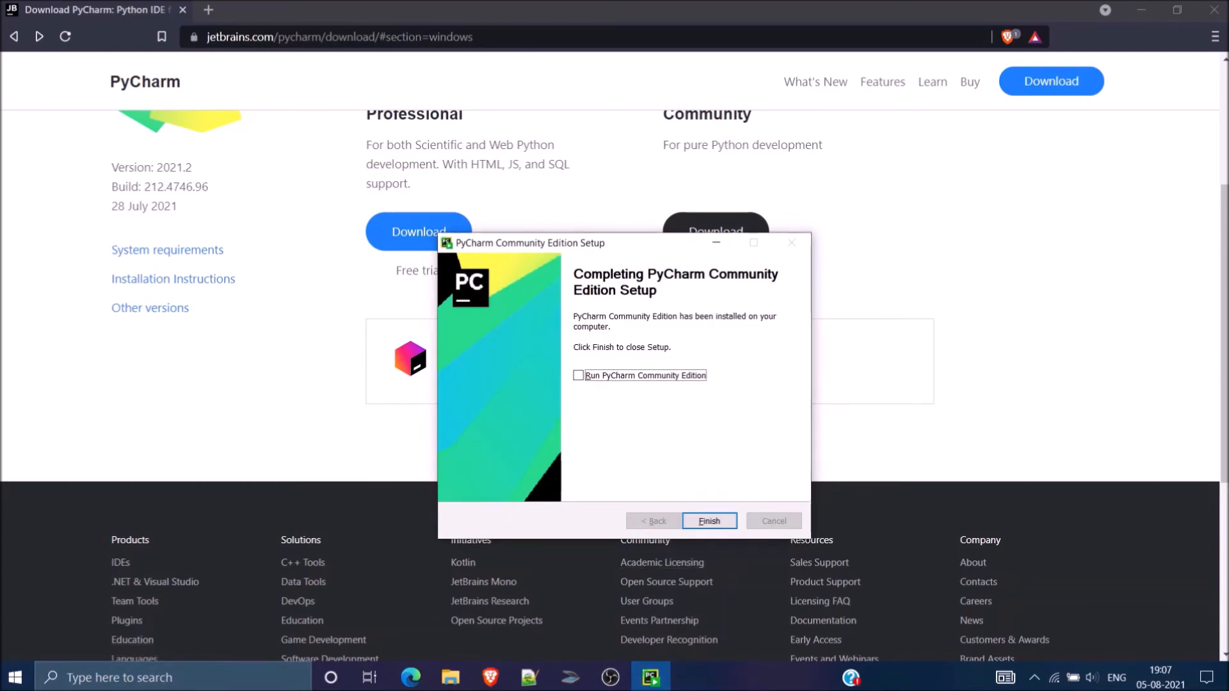
Step: Enable the Run PyCharm Community Edition option and finish the setup
key(space)
key(Tab)
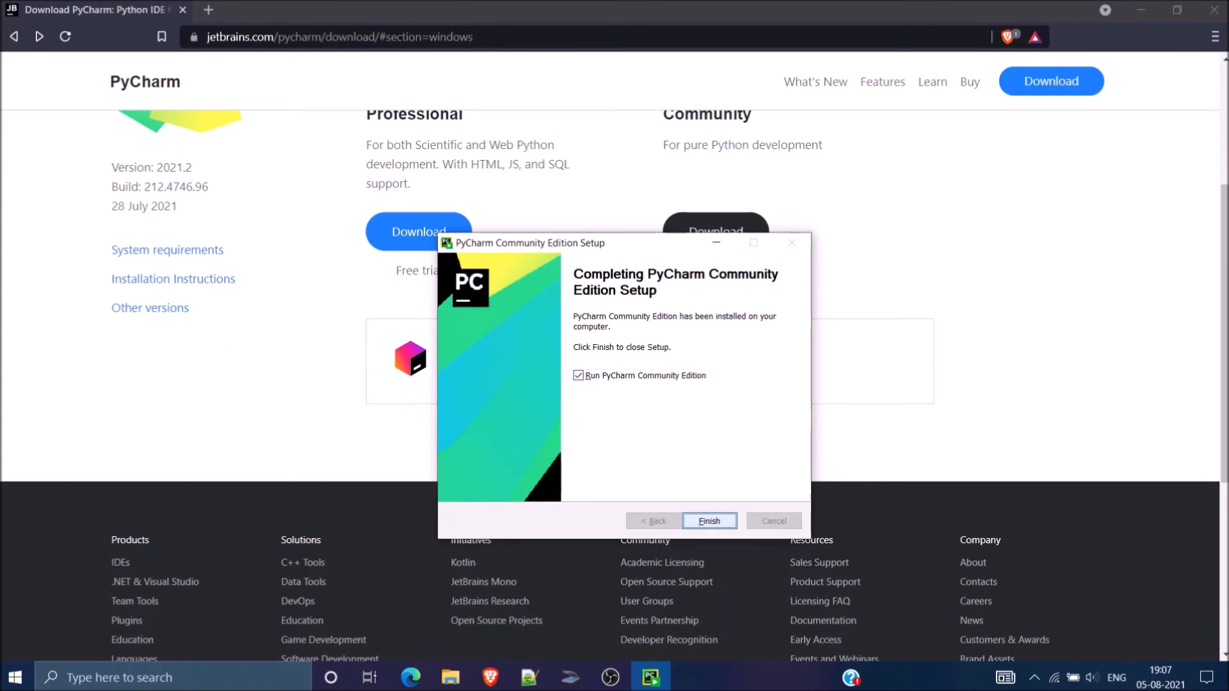
key(Return)
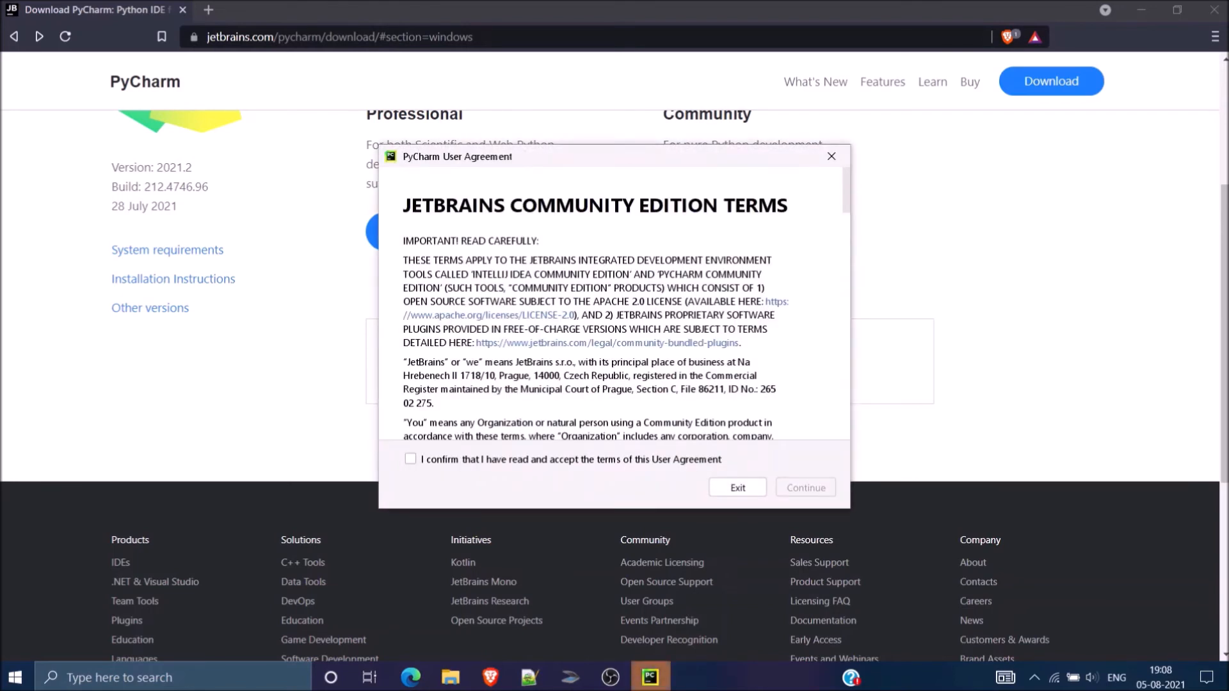
Step: Accept the terms of the PyCharm User Agreement and continue
click(410, 459)
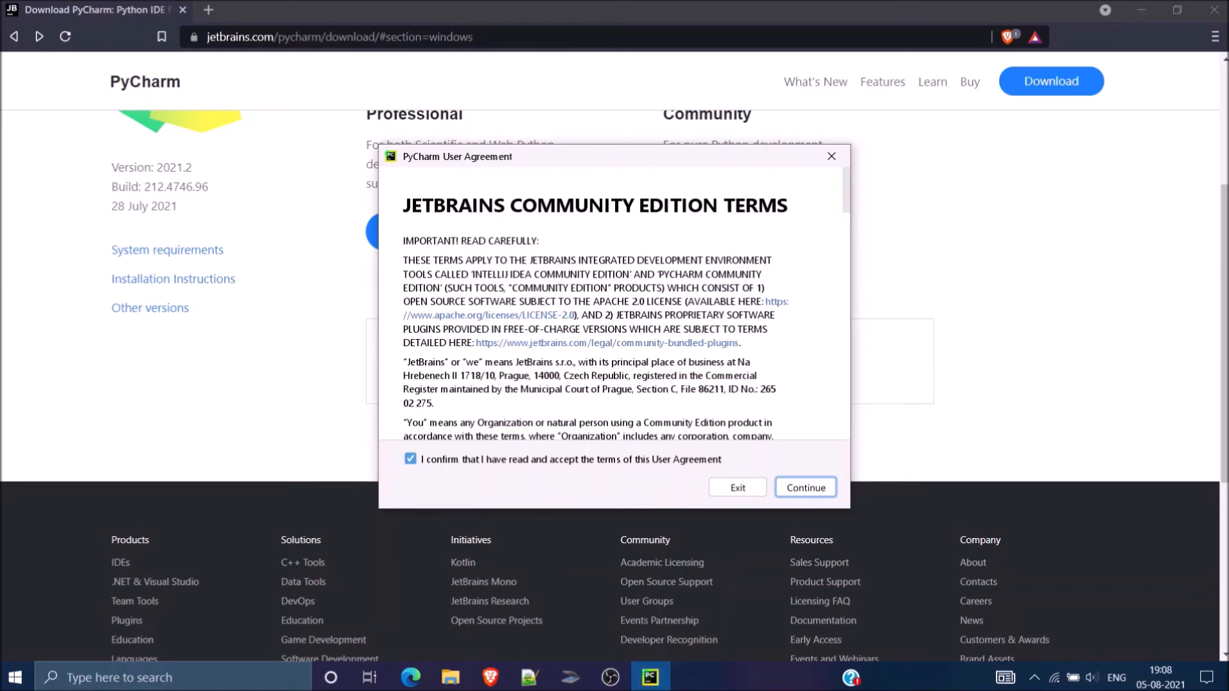
scroll(595, 301, down, 15)
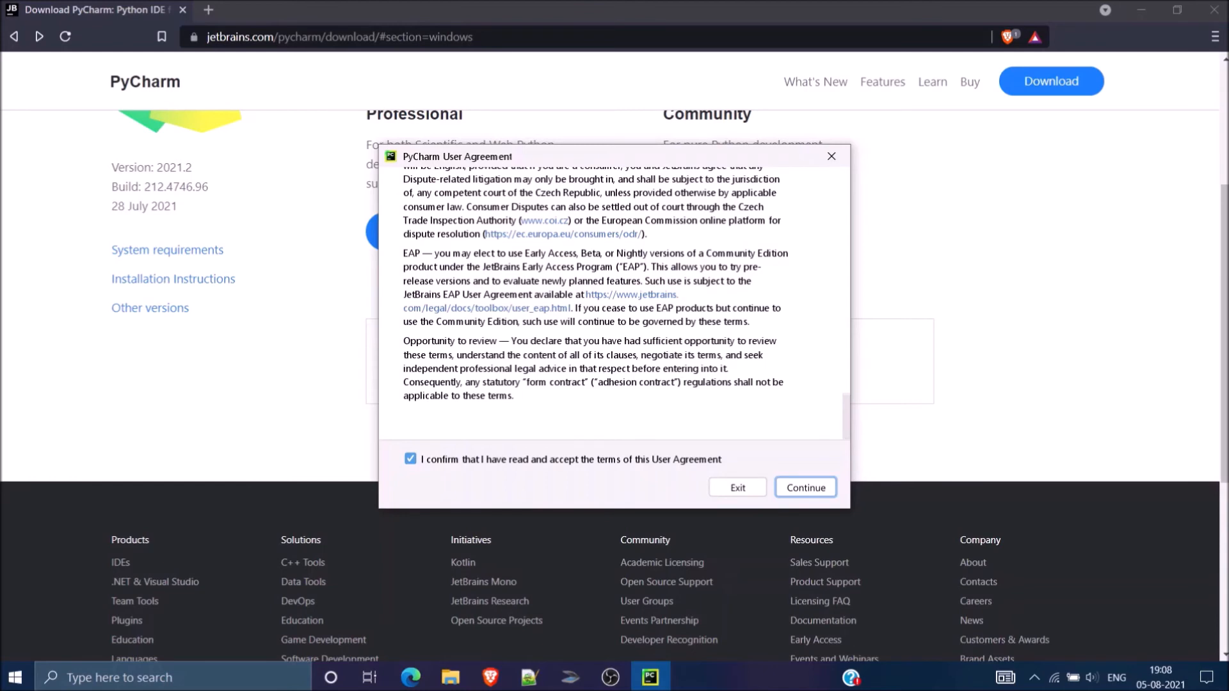
key(Return)
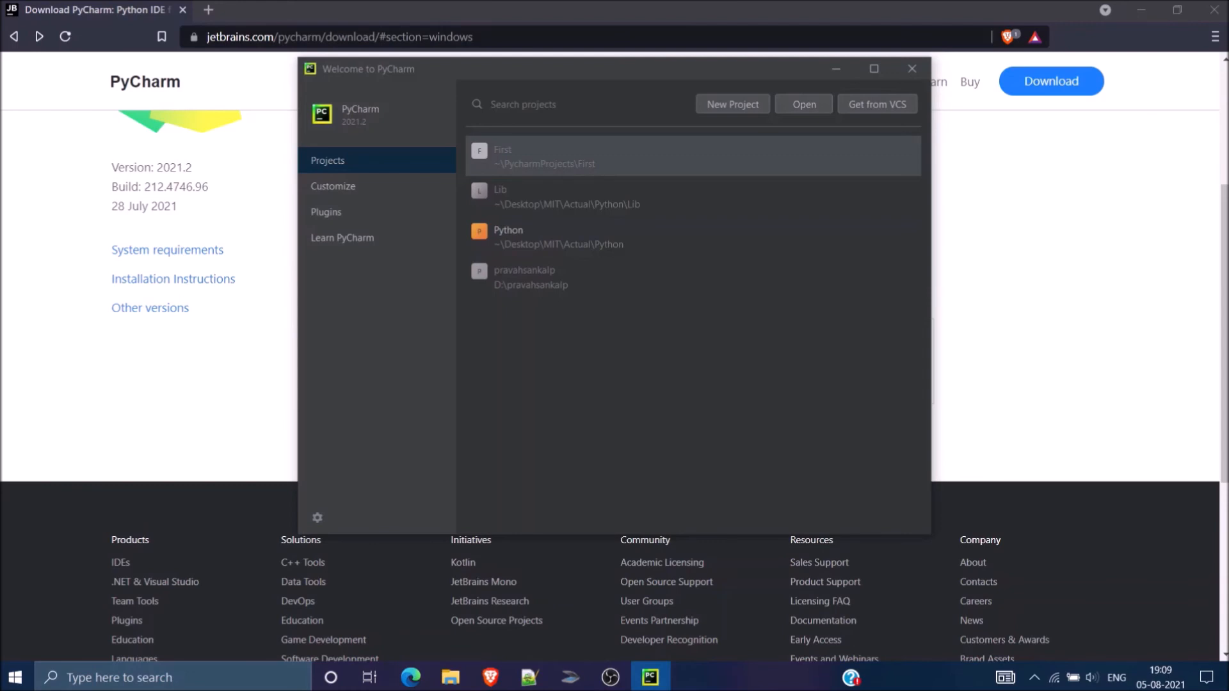
Step: Create a new Pure Python project named MyProj in the PycharmProjects folder, keeping the default Virtualenv environment settings
click(733, 104)
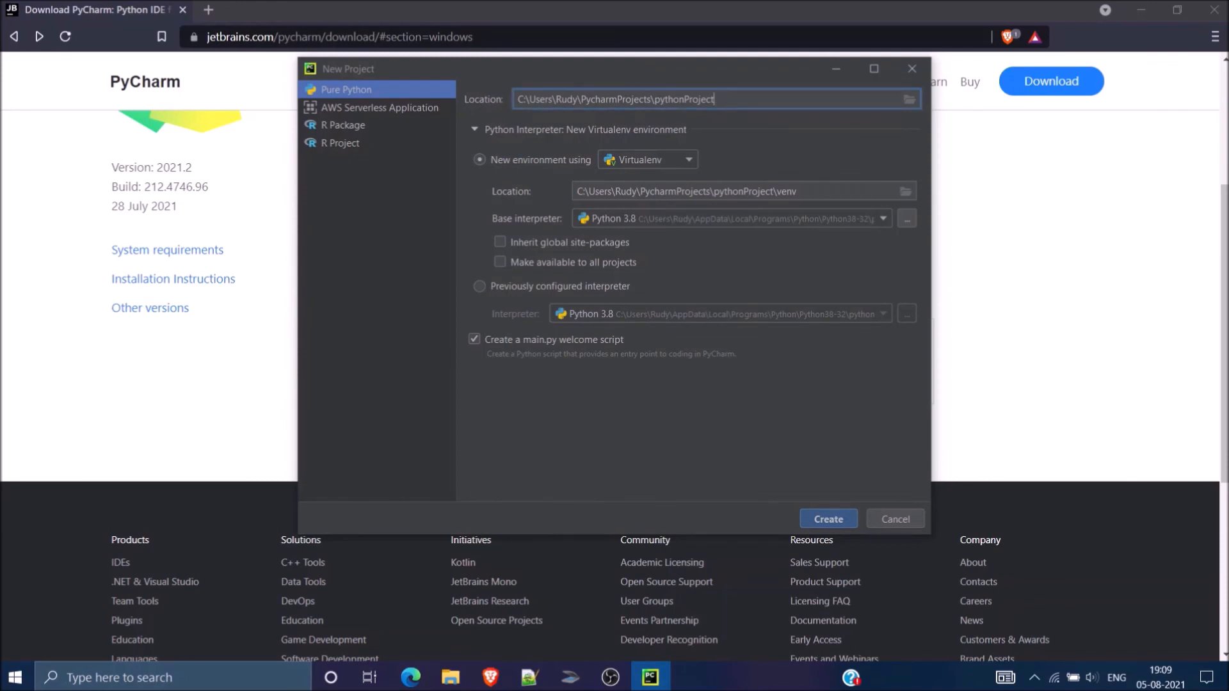
key(BackSpace)
key(BackSpace)
key(BackSpace)
key(BackSpace)
key(BackSpace)
key(BackSpace)
key(BackSpace)
key(BackSpace)
key(BackSpace)
key(BackSpace)
key(BackSpace)
key(BackSpace)
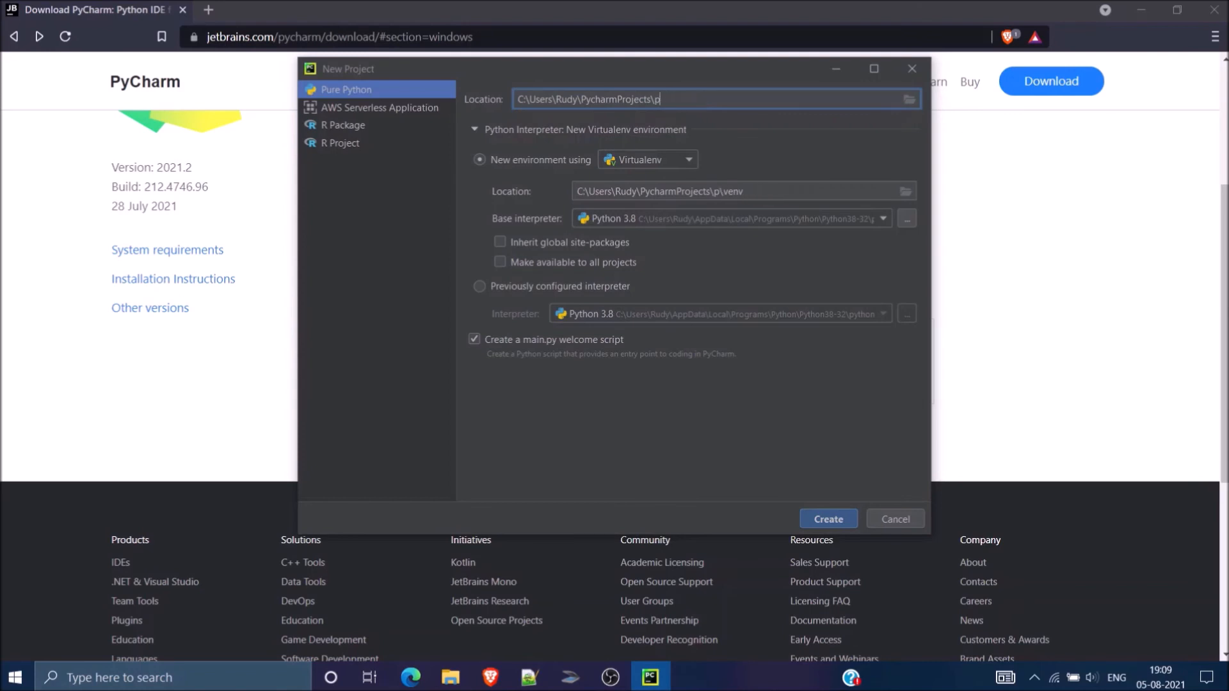
key(BackSpace)
text(MyProj)
click(828, 519)
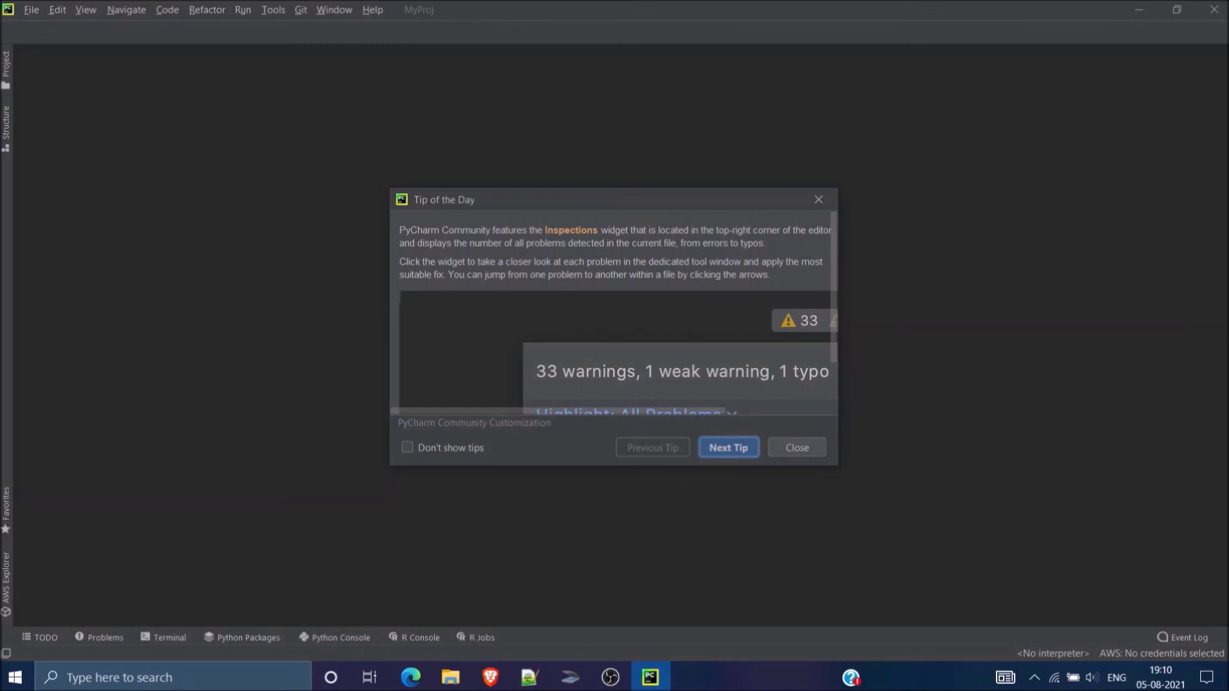
Step: Turn on Don't show tips and close the Tip of the Day dialog
click(407, 447)
click(796, 447)
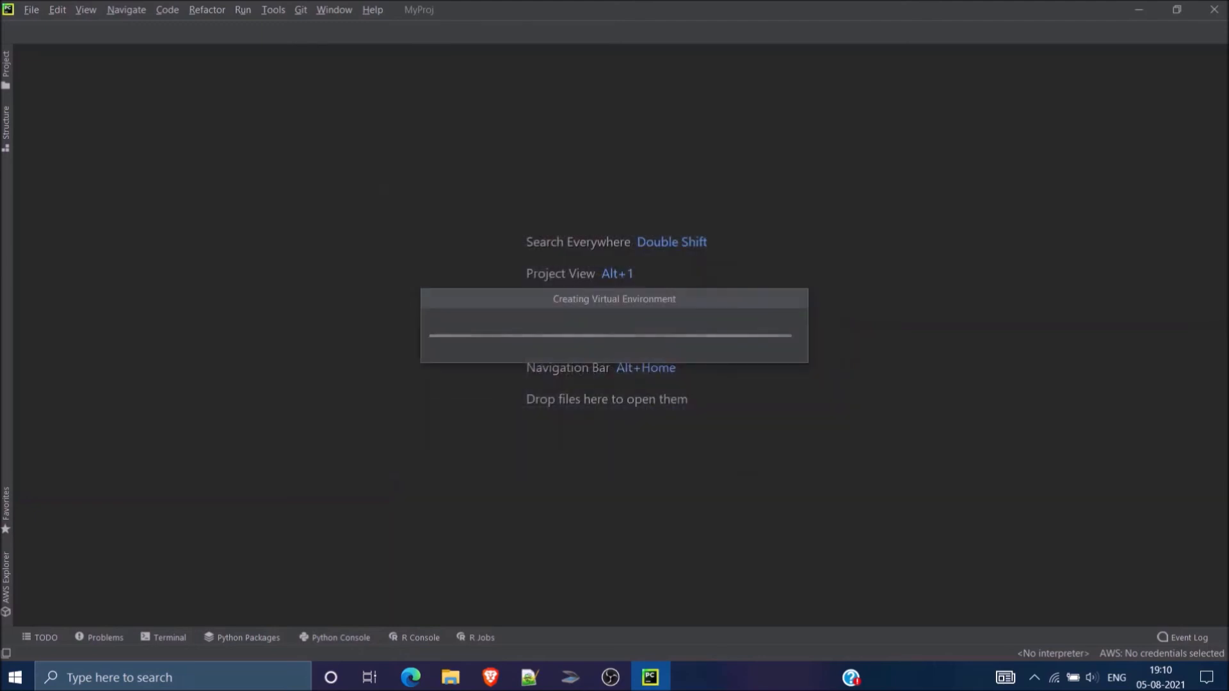